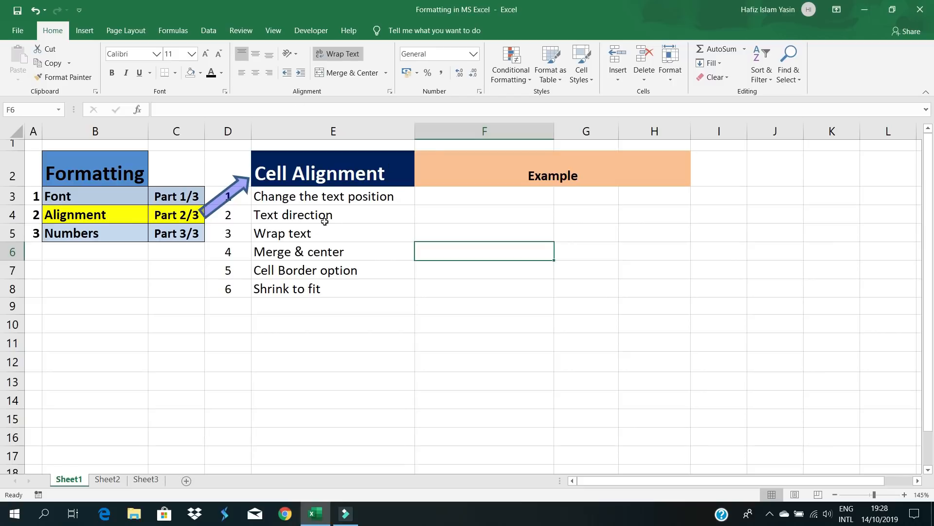
Enter the sample text "Finance" in cell F3 beside the "Change the text position" topic.
left_click(337, 200)
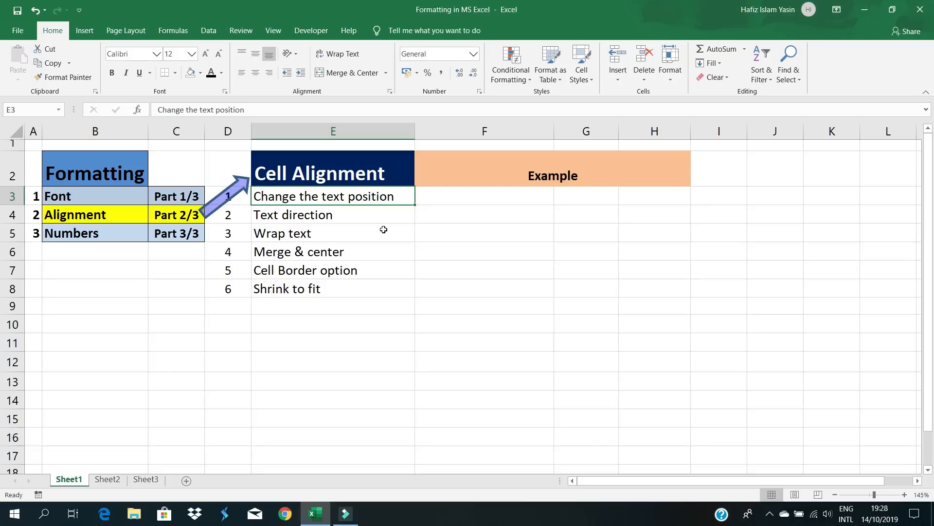
left_click(483, 195)
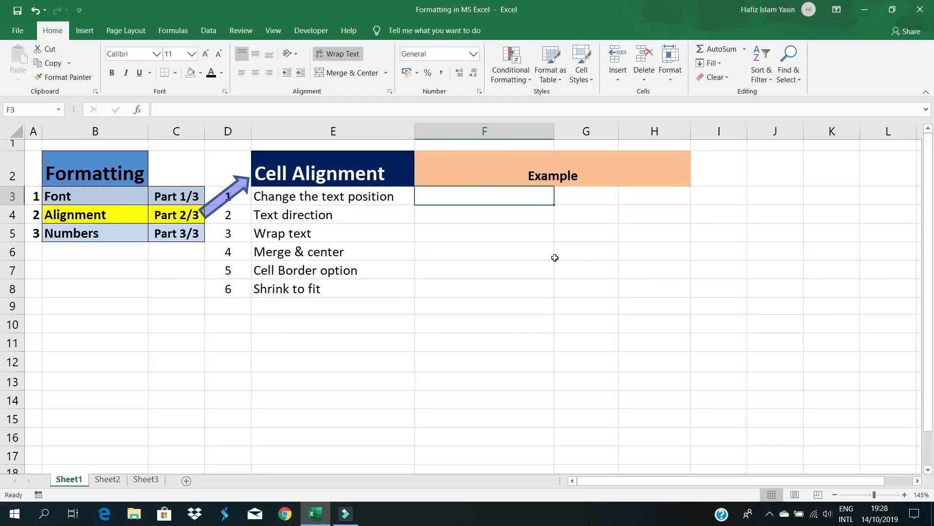
type("F")
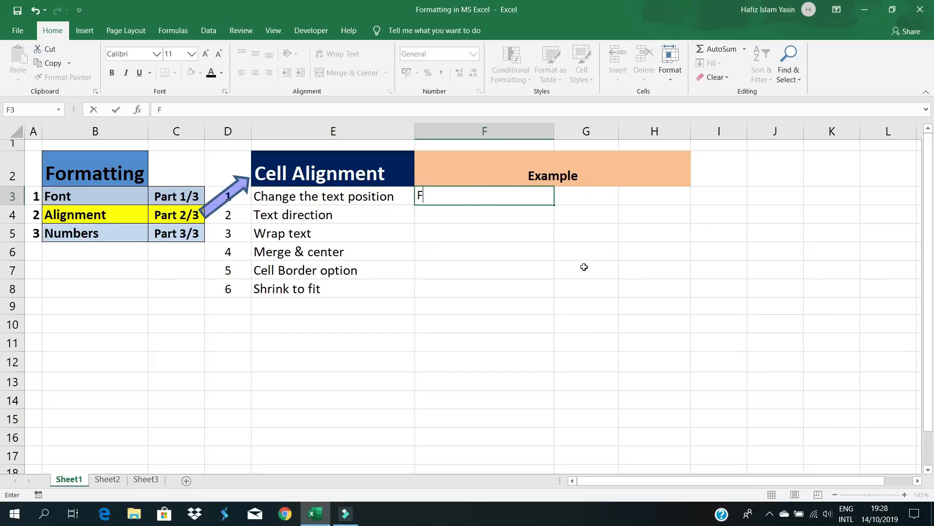
type("ina")
key("BackSpace")
type("nance")
left_click(476, 241)
left_click(459, 200)
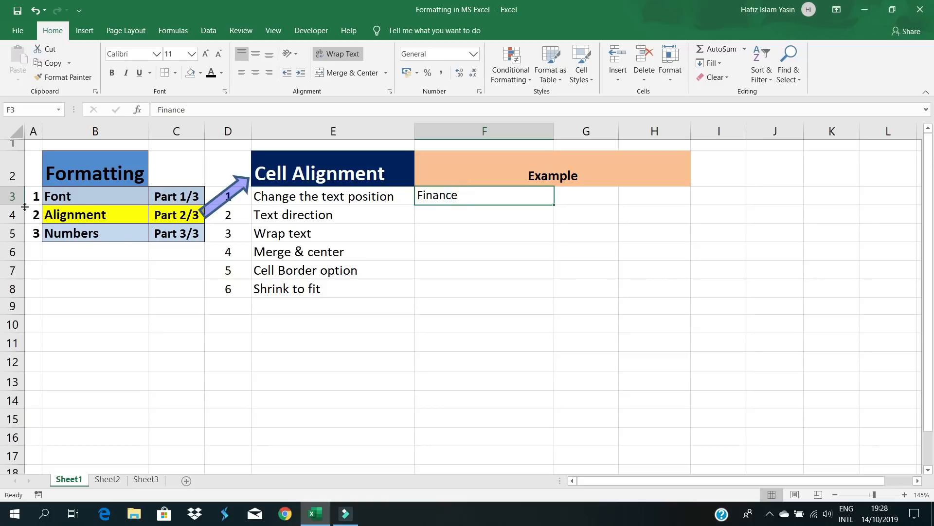
Make row 3 taller and set F3's vertical alignment to middle, bottom and back to top in turn.
left_click_drag(18, 202, 18, 249)
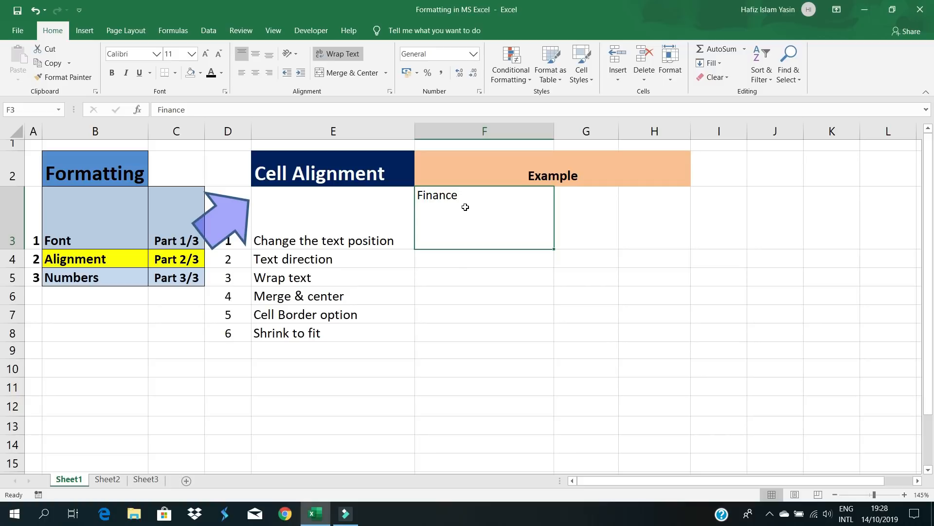
left_click(257, 55)
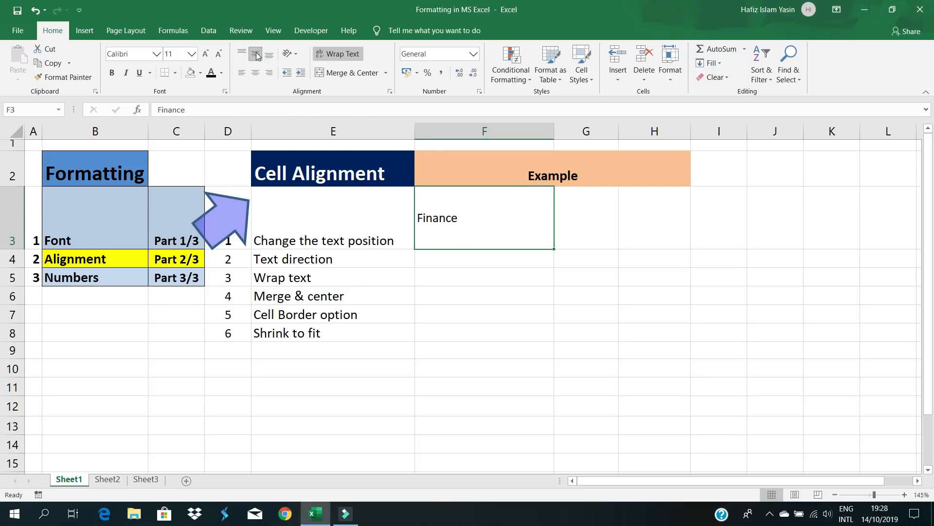
left_click(269, 55)
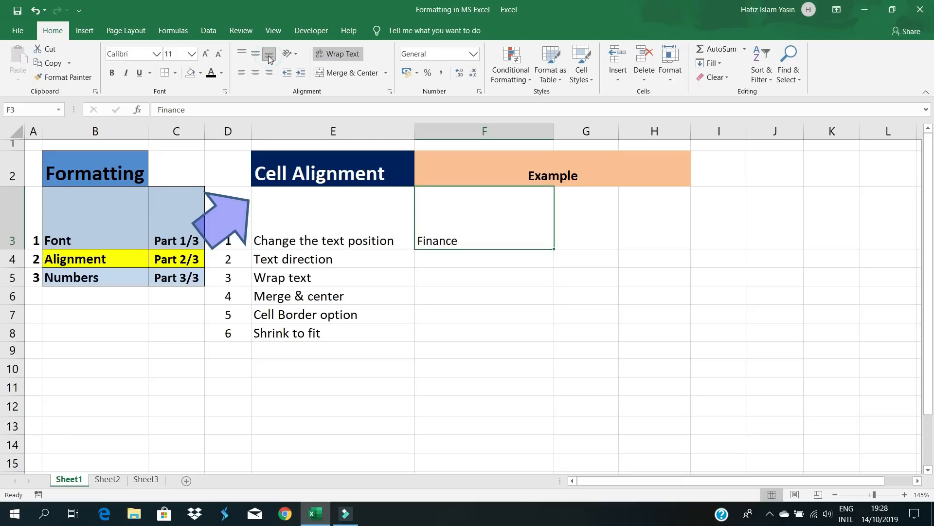
left_click(242, 52)
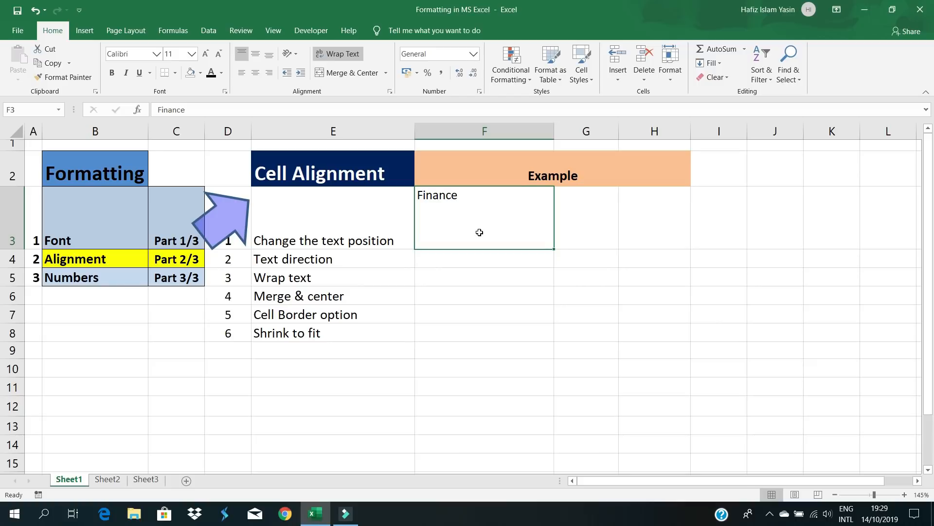
Try right and left alignment on F3's text, and centre it both horizontally and vertically.
left_click(255, 74)
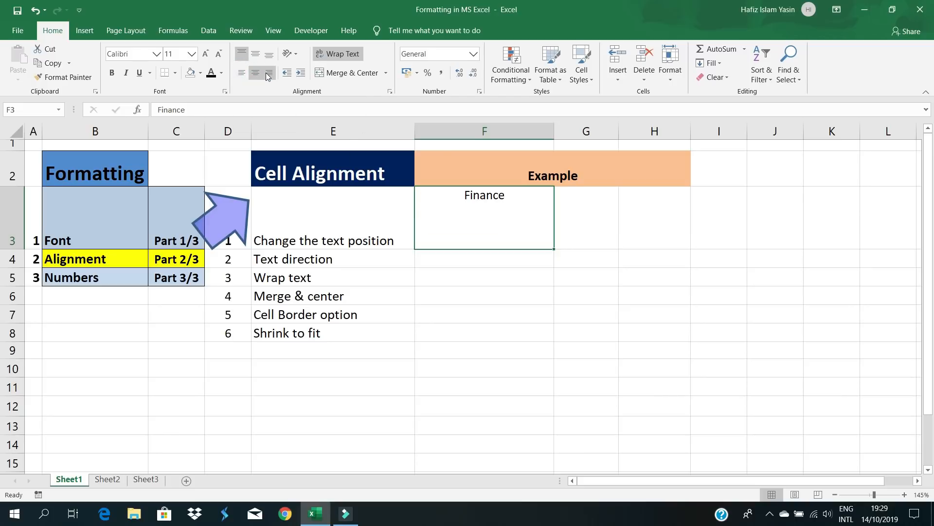
left_click(266, 72)
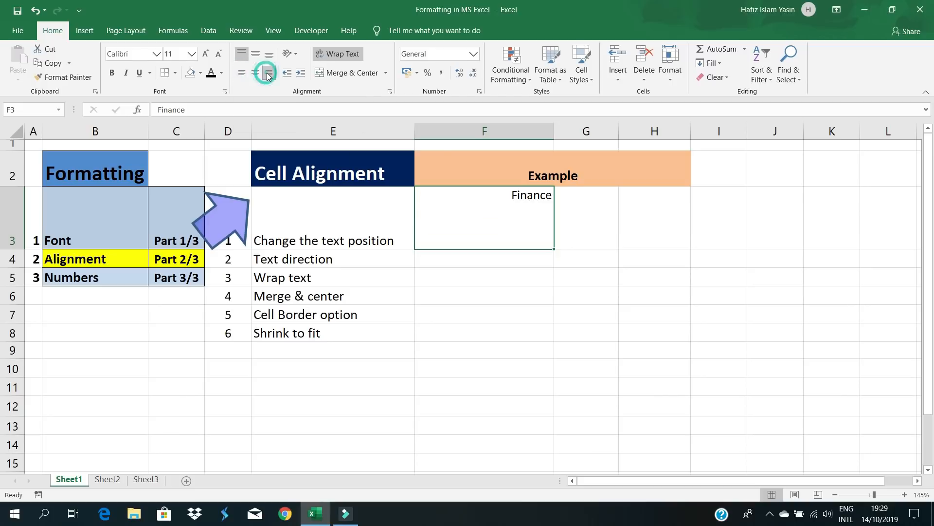
left_click(243, 74)
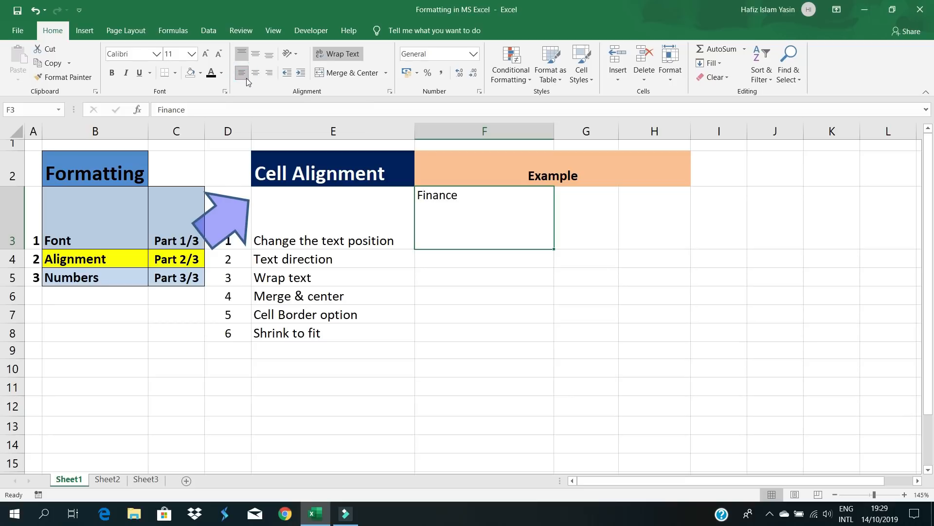
left_click(257, 74)
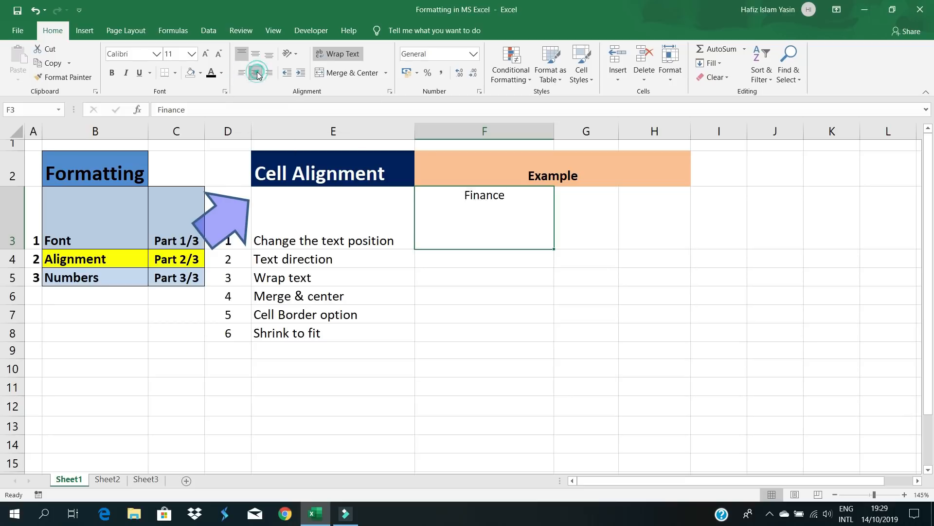
left_click(255, 53)
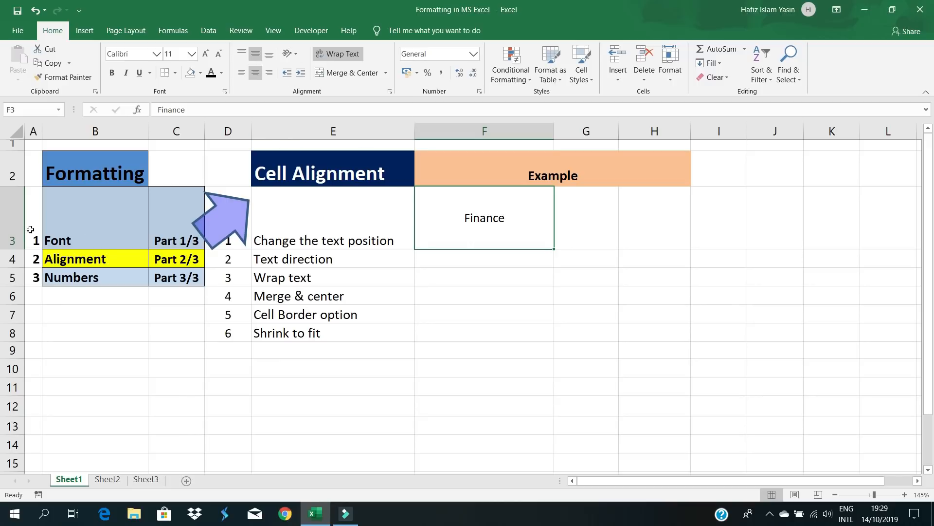
Increase row 3's height further and apply the Angle Clockwise orientation to the text in F3.
left_click_drag(7, 250, 5, 297)
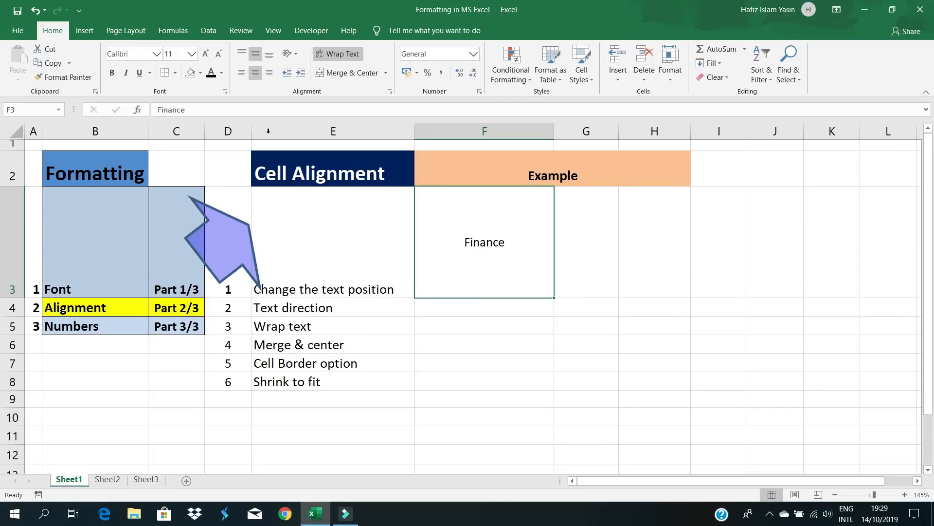
left_click(523, 230)
left_click(297, 54)
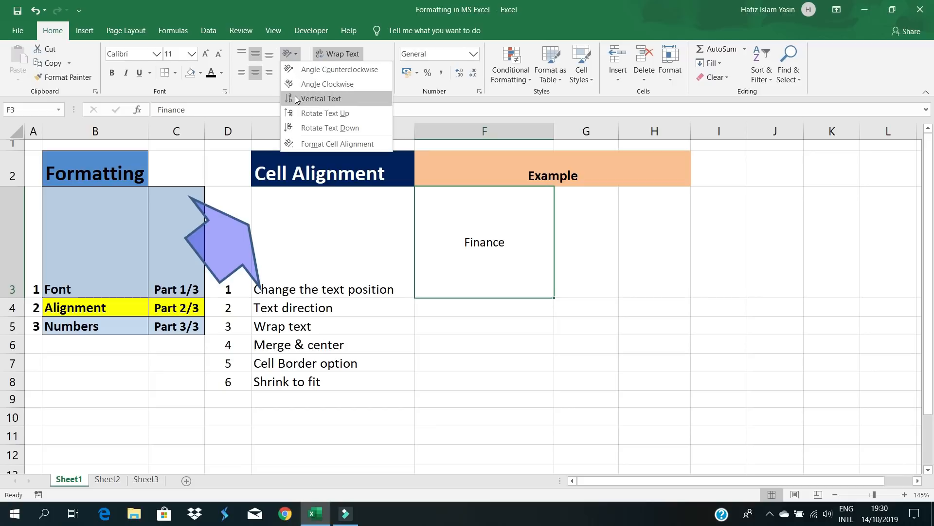
left_click(348, 84)
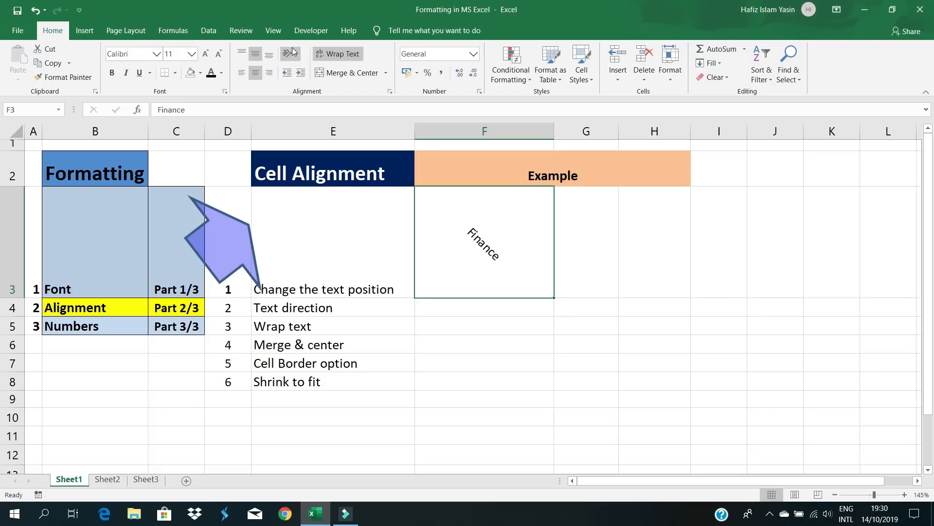
Set F3's text orientation to an upward diagonal in the cell format settings, and reapply the Angle Clockwise orientation.
left_click(390, 92)
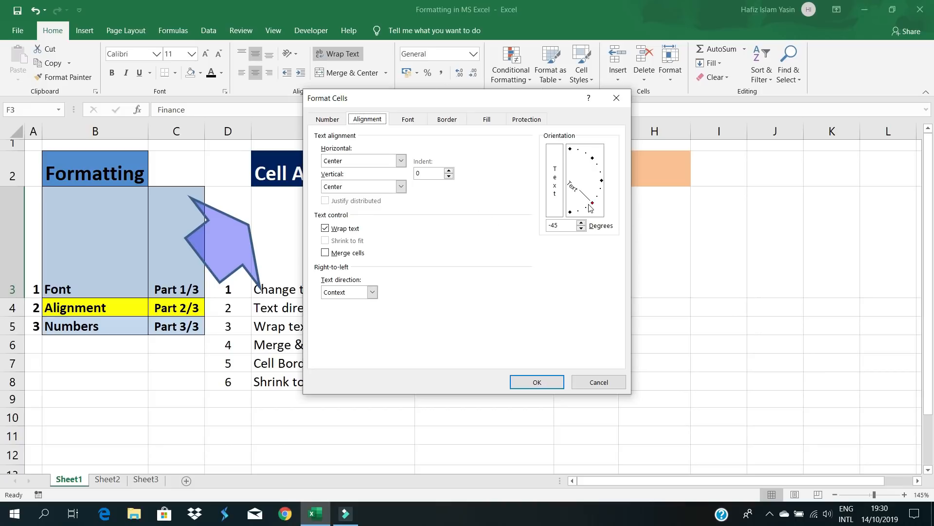
left_click_drag(591, 207, 596, 158)
left_click(539, 382)
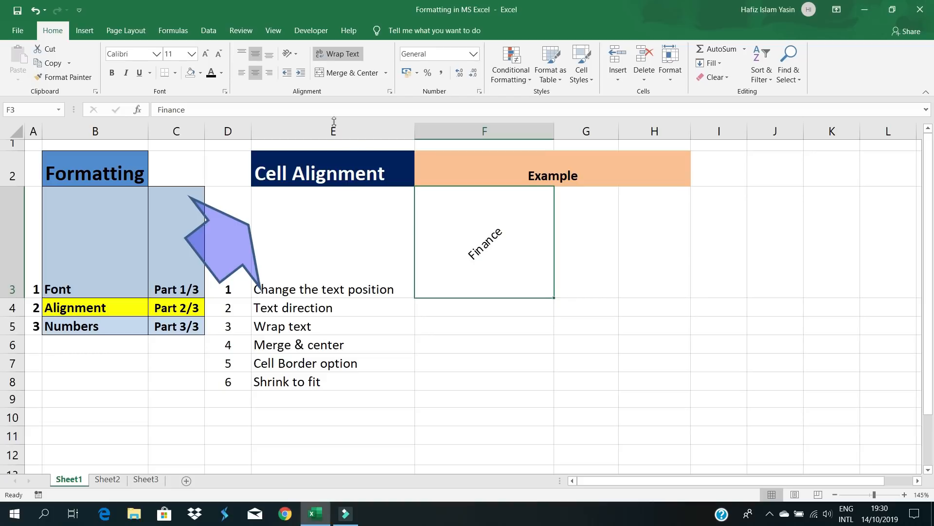
left_click(296, 51)
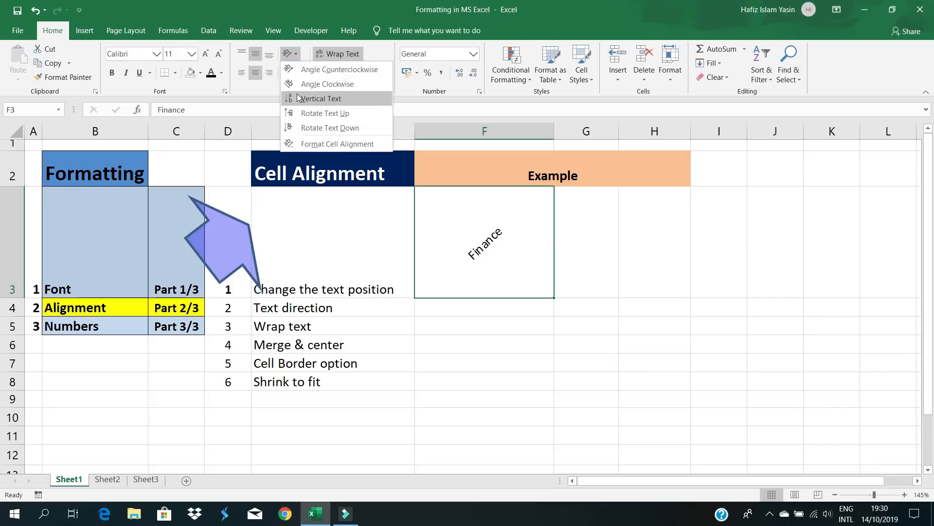
left_click(324, 86)
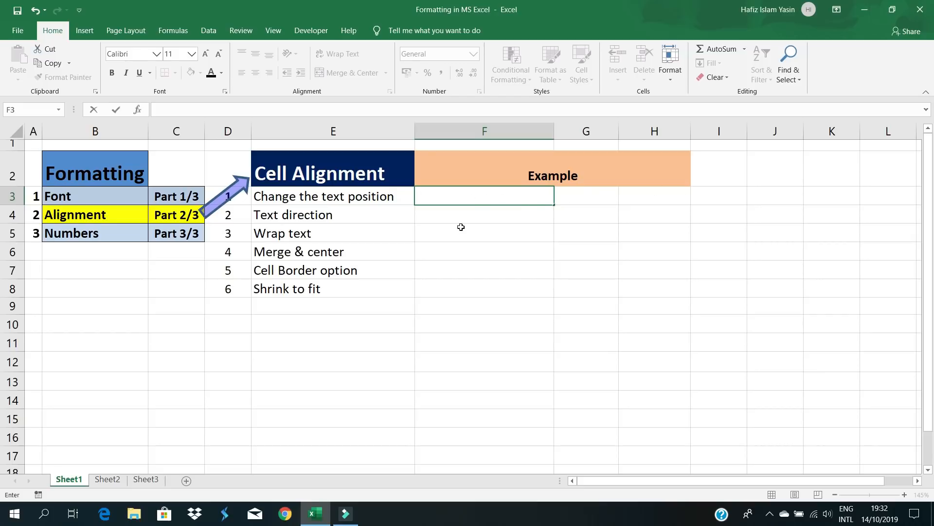
Enter "Financial reporting for the month of june, 2019" in cell F3.
left_click(457, 213)
left_click(451, 189)
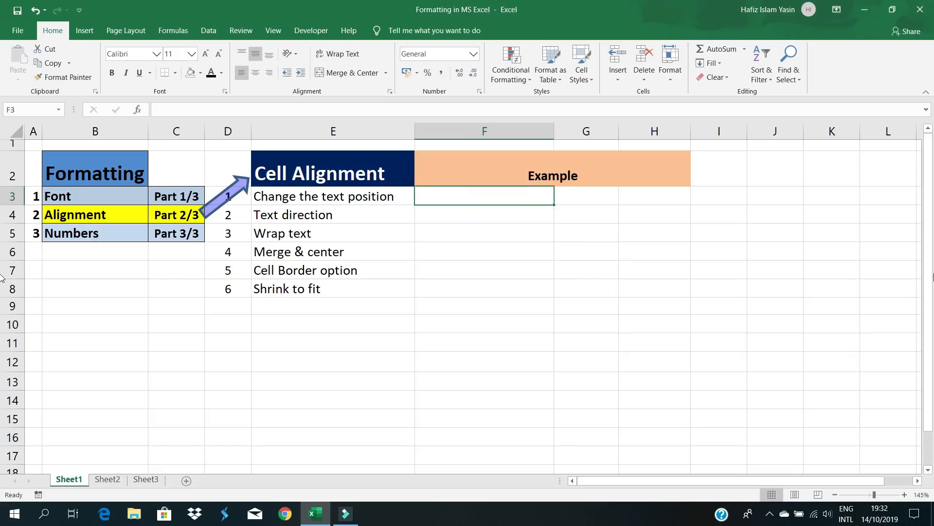
type("Fin")
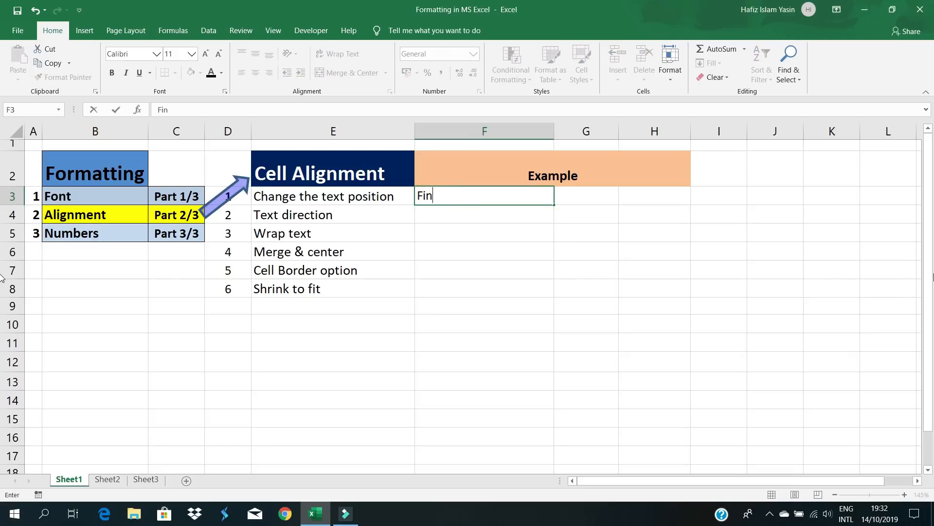
type("ancial reporti")
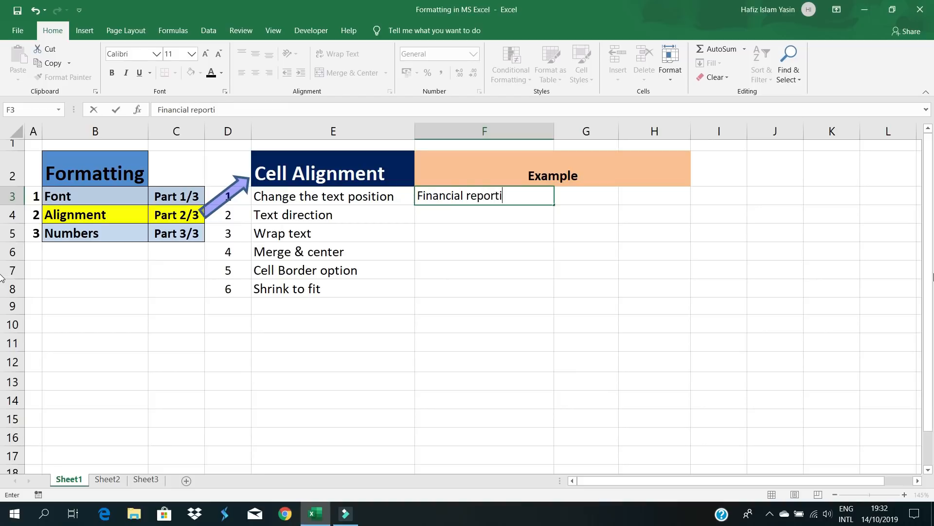
type("ng for the month of ")
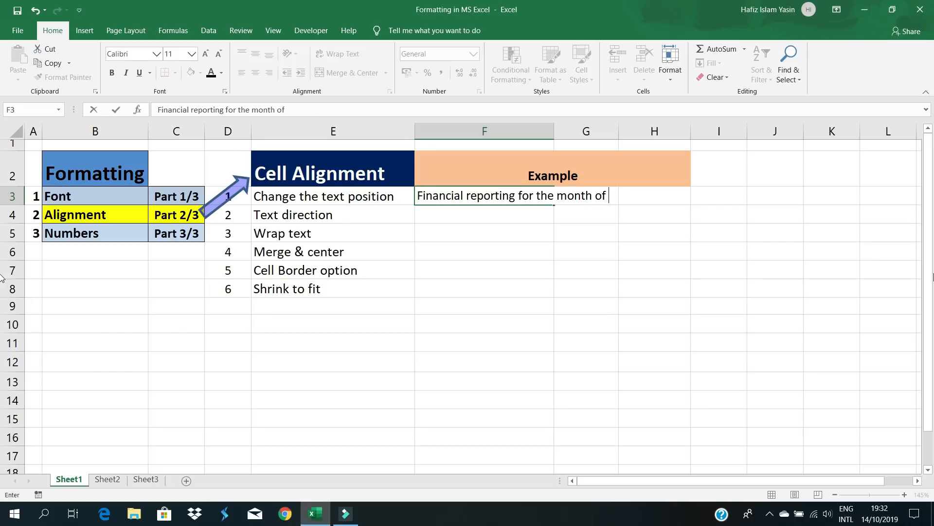
type("june, 2019")
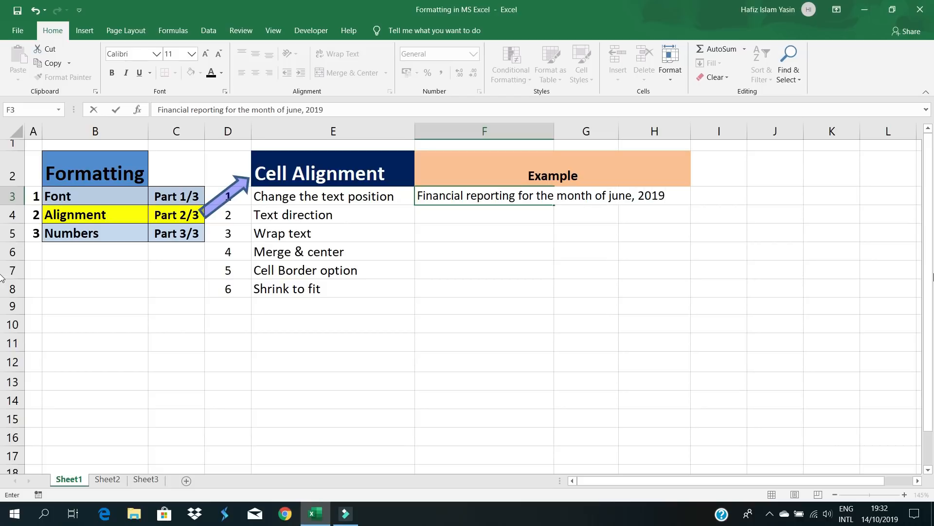
left_click(499, 266)
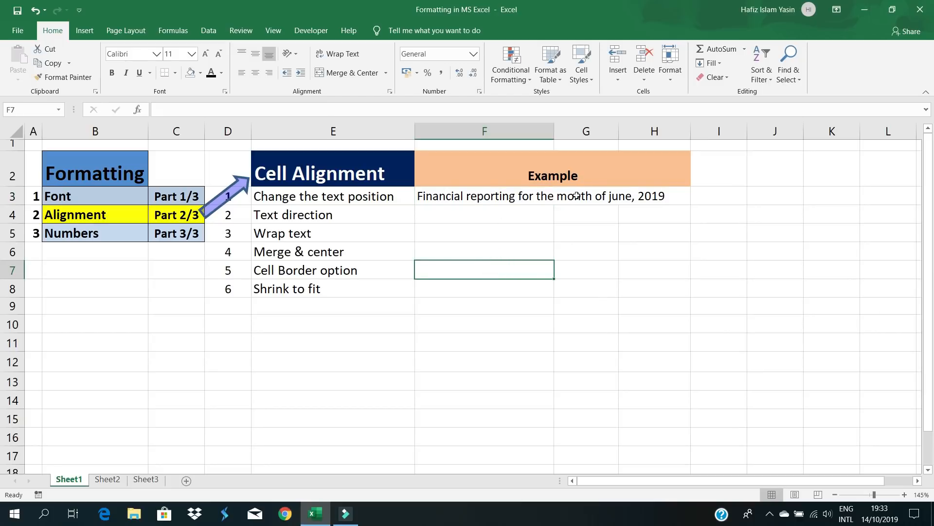
Wrap the long financial reporting text within cell F3.
left_click(517, 214)
left_click(506, 197)
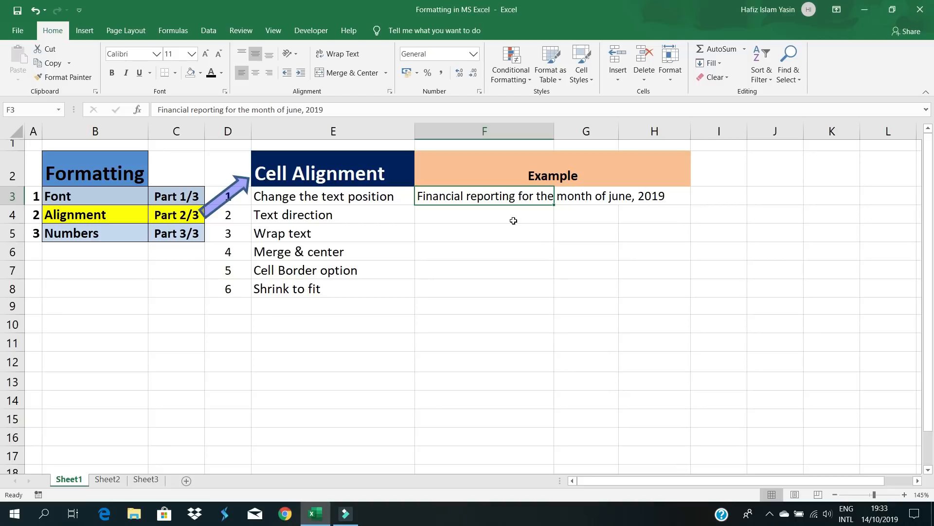
left_click(340, 56)
left_click(433, 247)
left_click(466, 204)
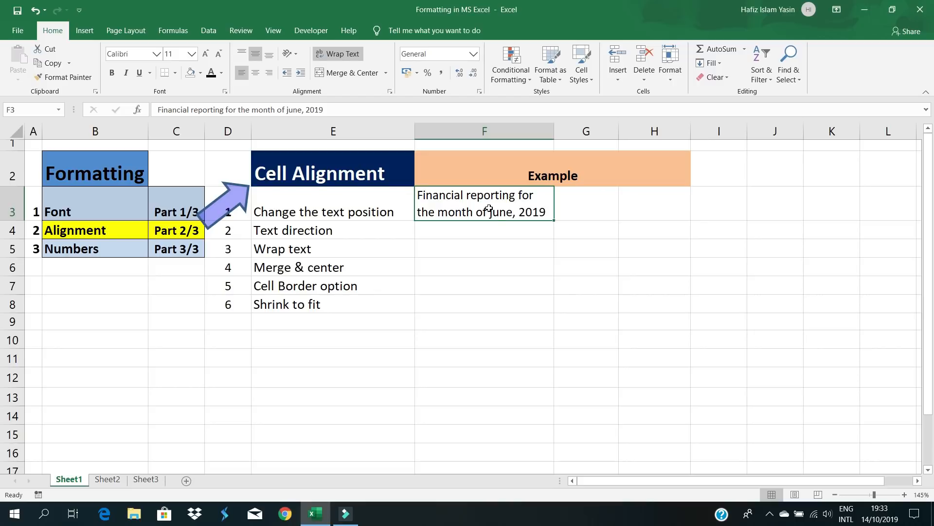
Append "financial reporting" to the wrapped text in F3, and undo the change.
double_click(542, 212)
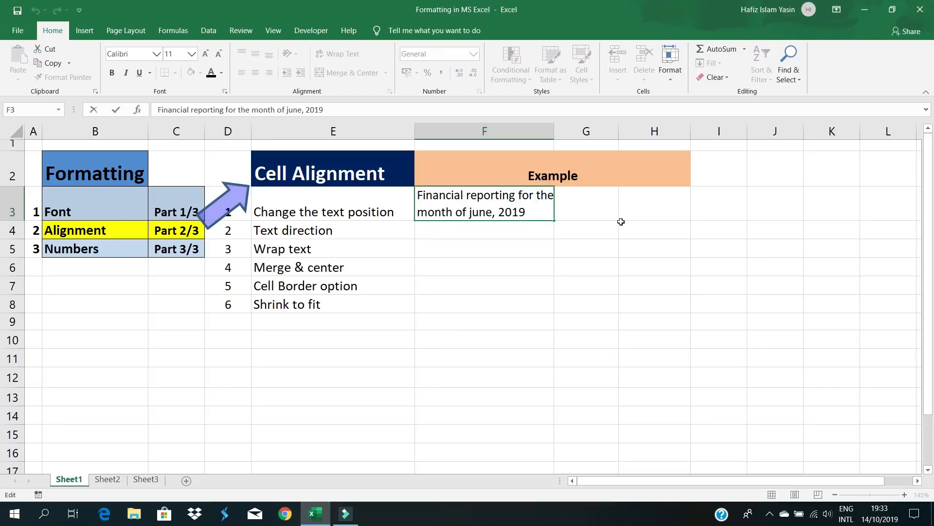
type("financial ")
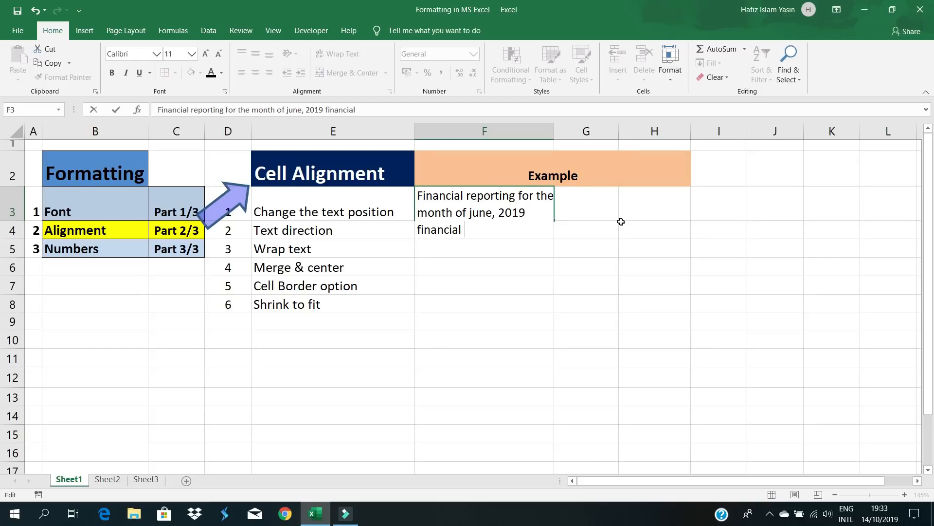
type("reporting")
left_click(490, 240)
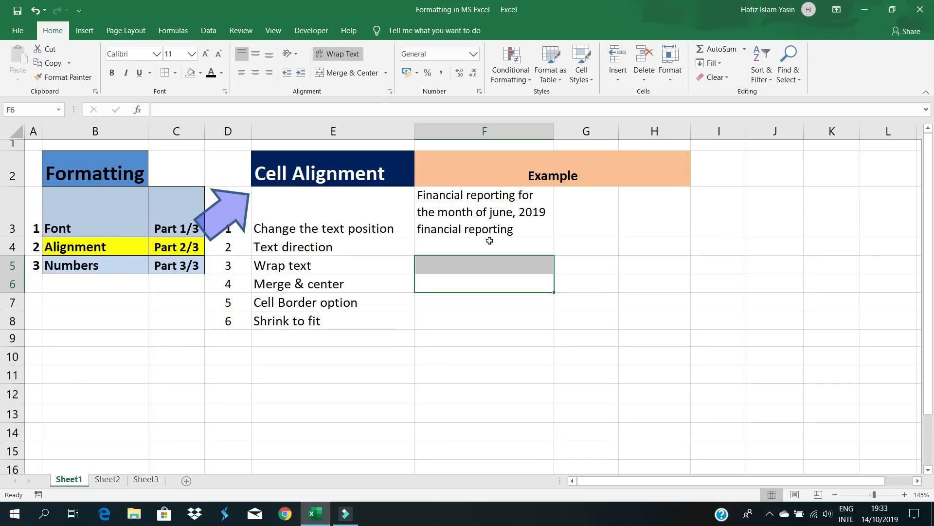
left_click(494, 218)
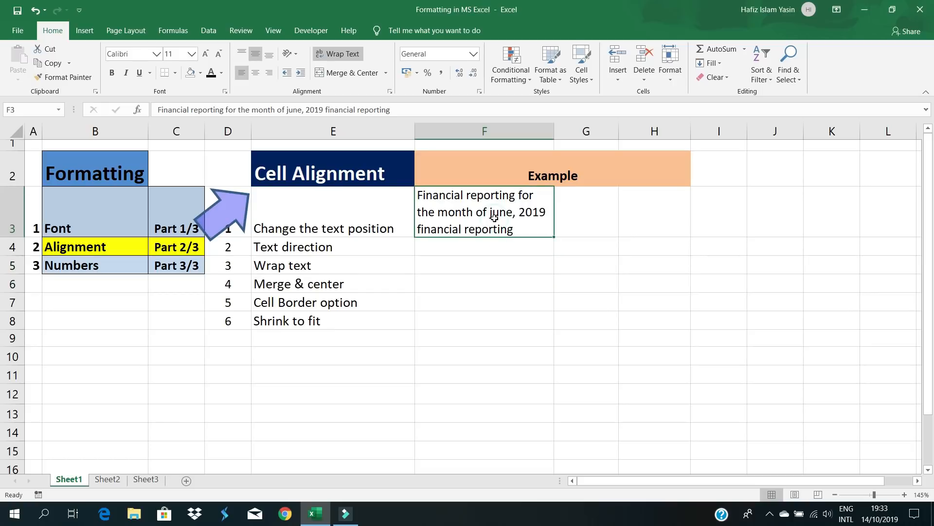
key("ctrl+z")
Merge and centre cells F4:G7 into a single cell.
left_click(400, 243)
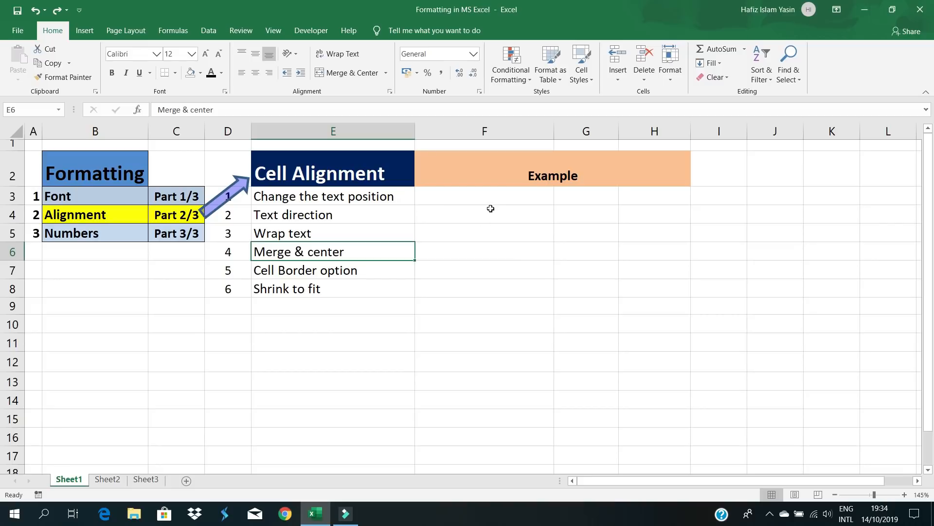
left_click_drag(493, 213, 578, 246)
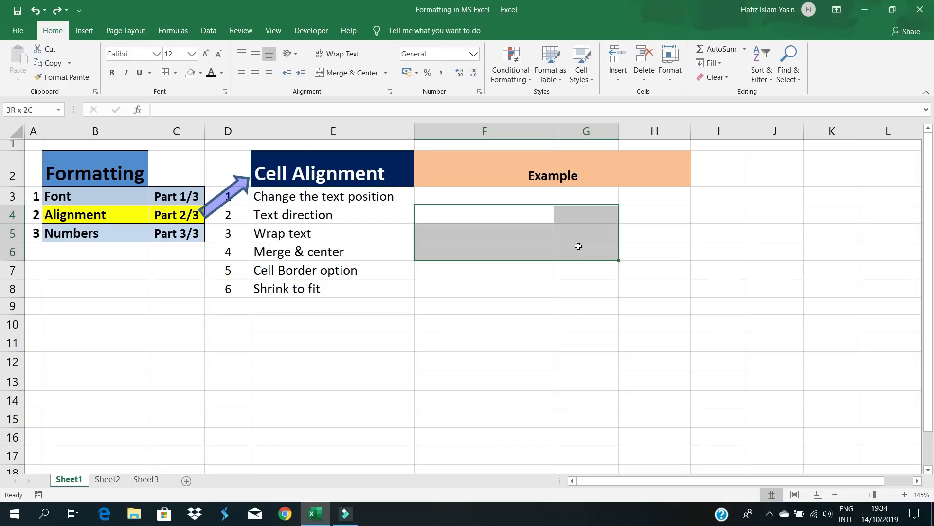
left_click_drag(578, 246, 580, 271)
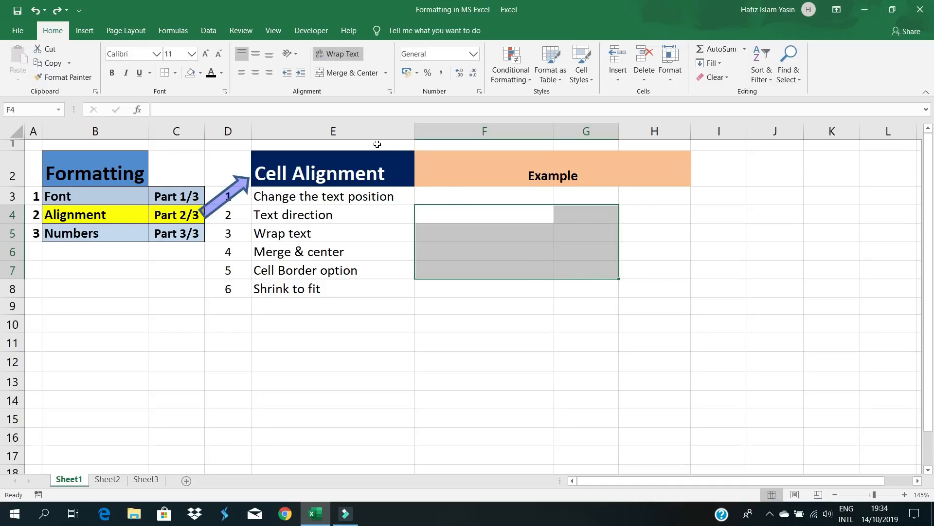
left_click(339, 74)
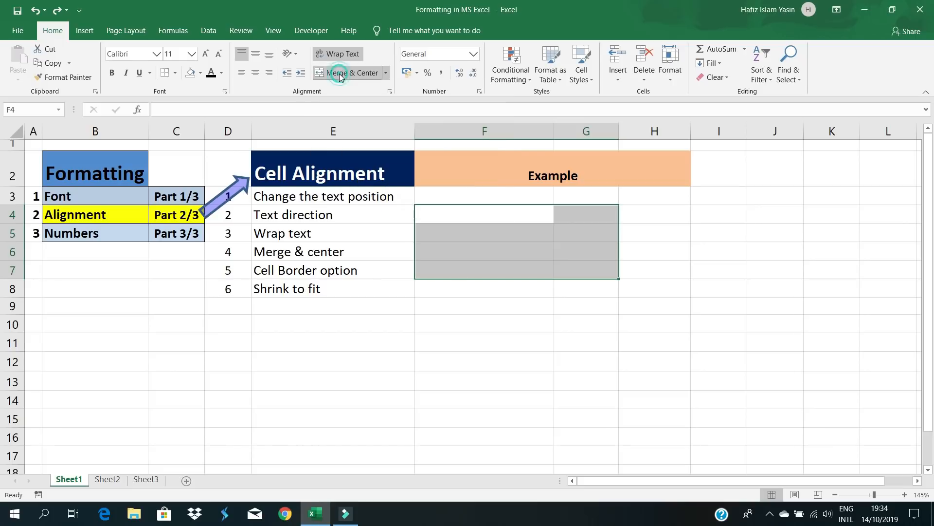
left_click(533, 317)
left_click(518, 241)
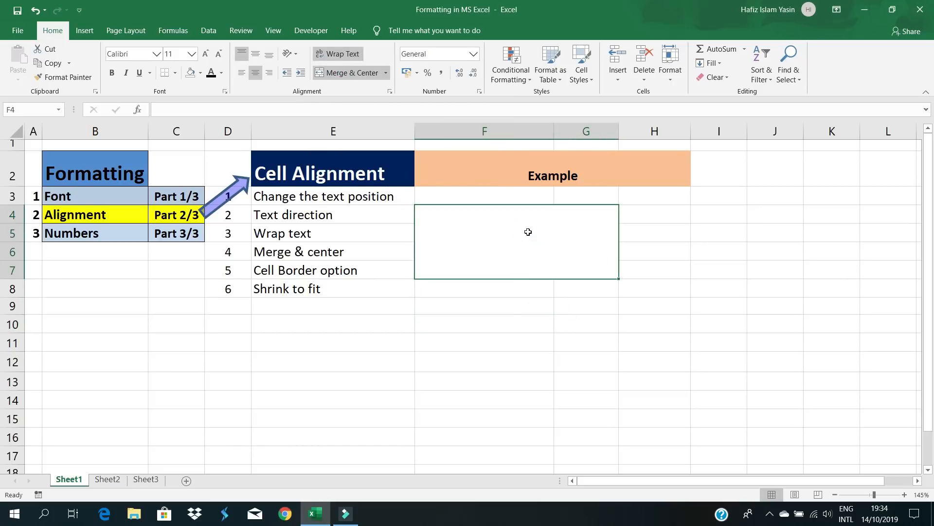
left_click(516, 325)
left_click(518, 260)
Undo the merge of F4:G7.
left_click(261, 359)
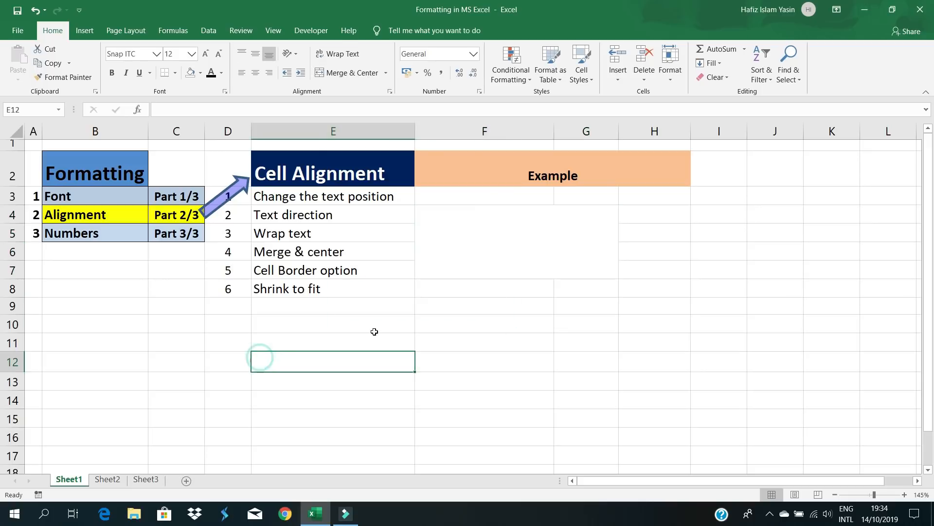
left_click(516, 235)
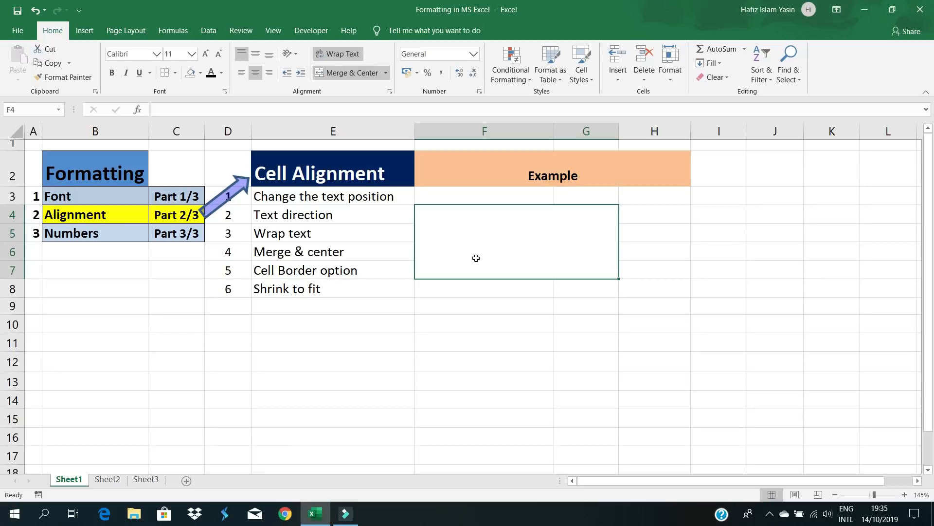
left_click(511, 236)
key("ctrl+z")
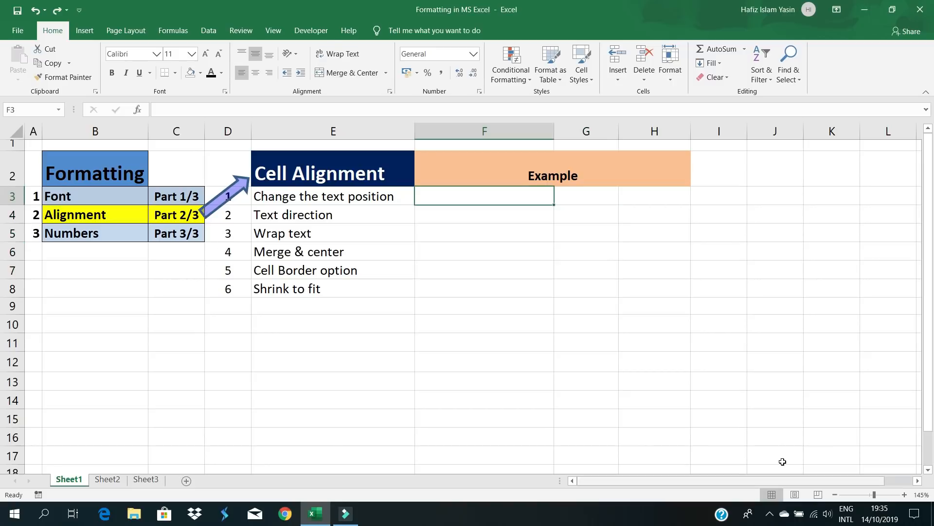
Add a top and a bottom border for cell F5 in the cell format settings.
left_click(335, 270)
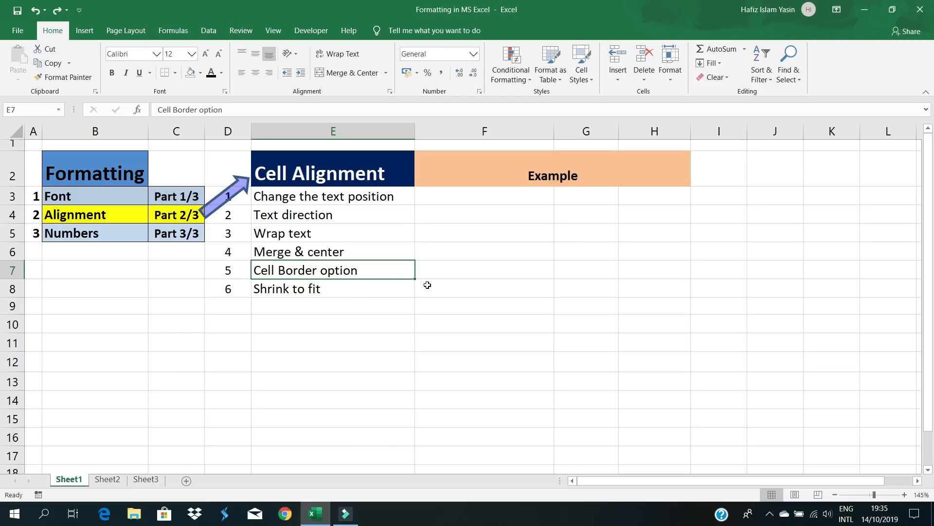
left_click(488, 233)
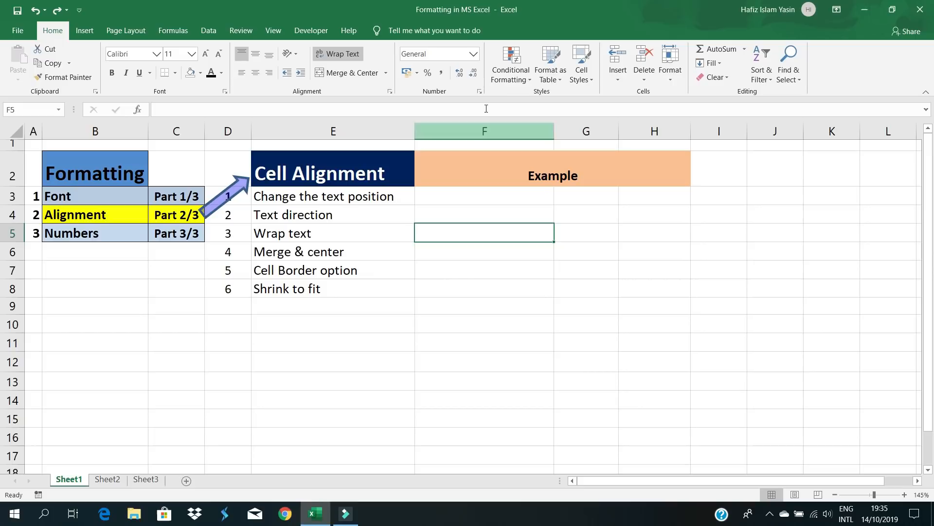
left_click(391, 92)
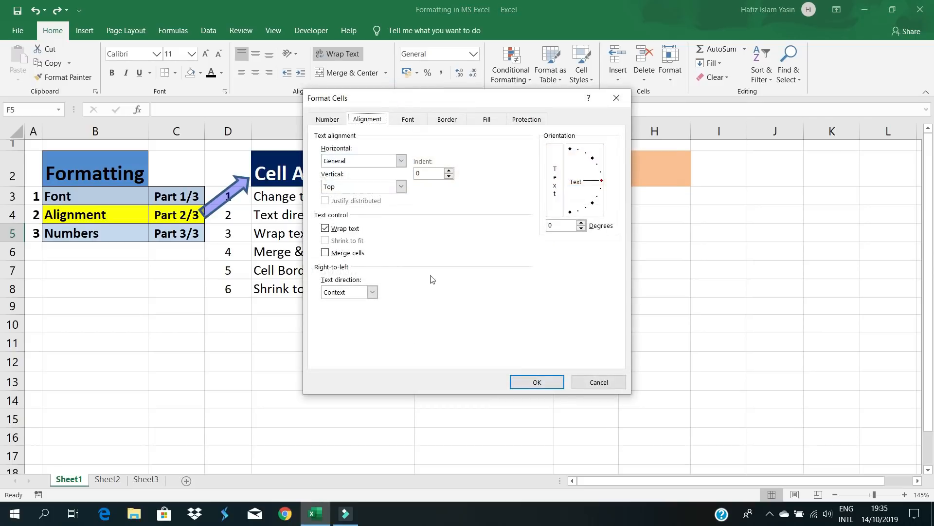
left_click(453, 122)
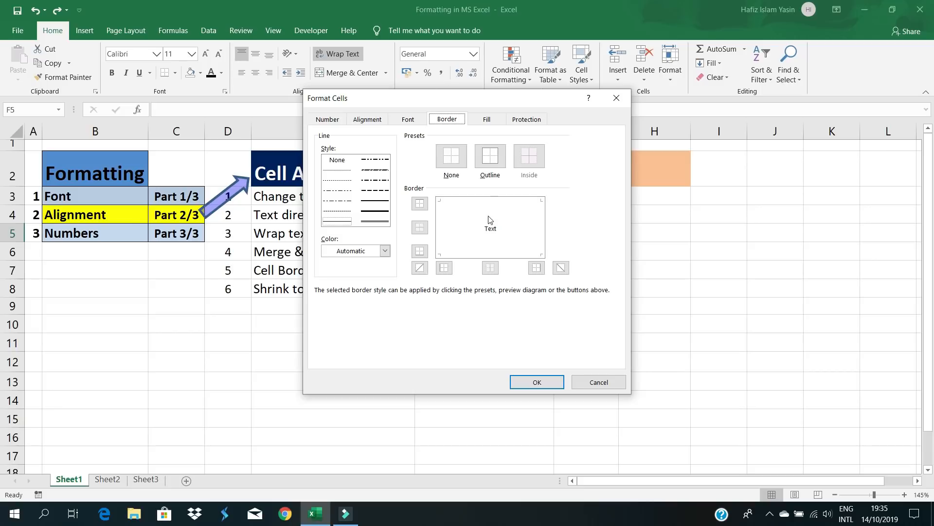
left_click(490, 201)
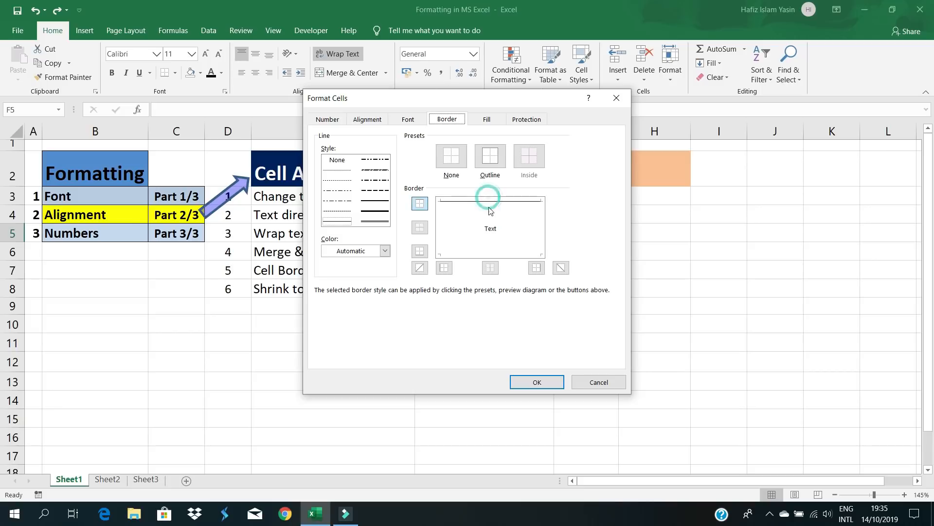
left_click(489, 255)
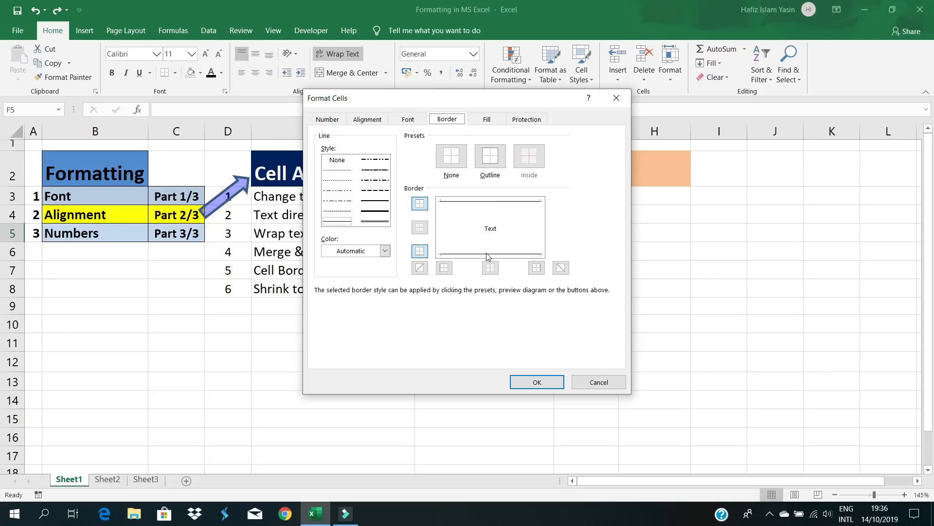
Choose red as the border line colour and apply the cell format settings to F5.
left_click(385, 251)
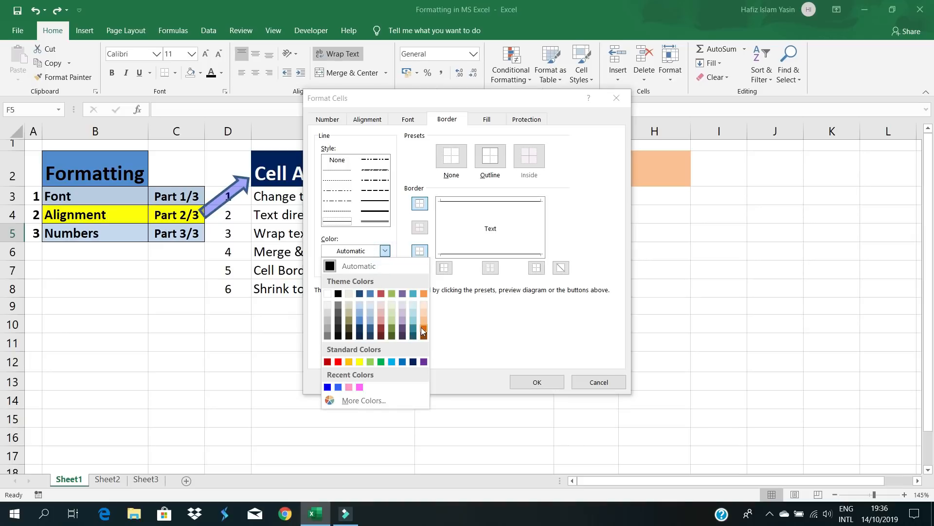
left_click(339, 362)
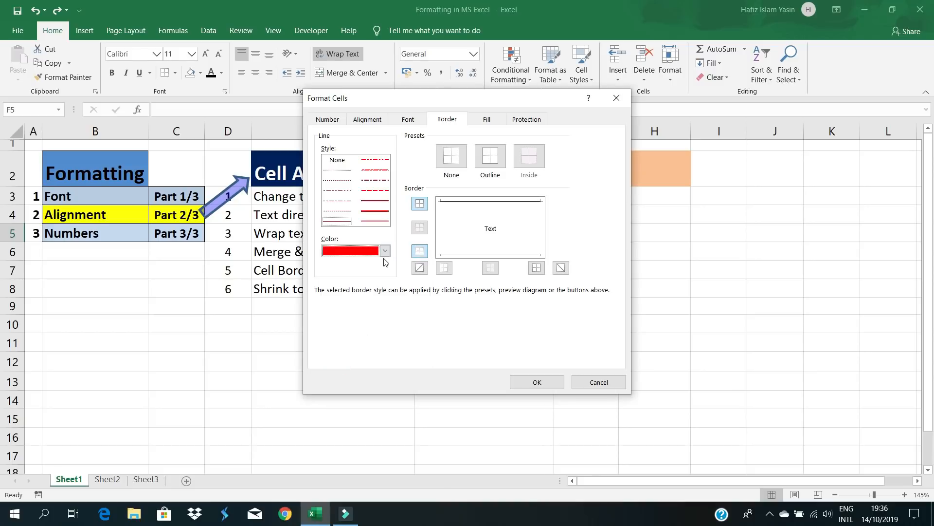
left_click(544, 379)
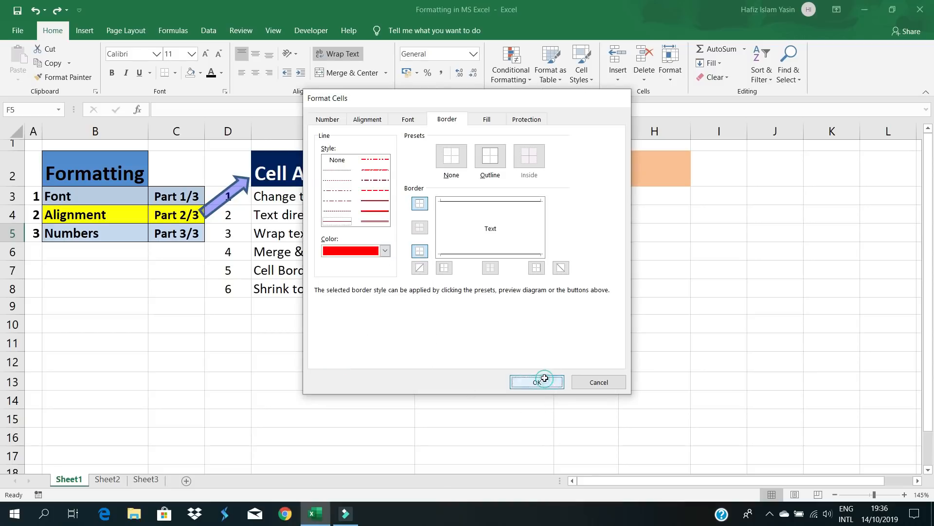
left_click(593, 285)
left_click(482, 302)
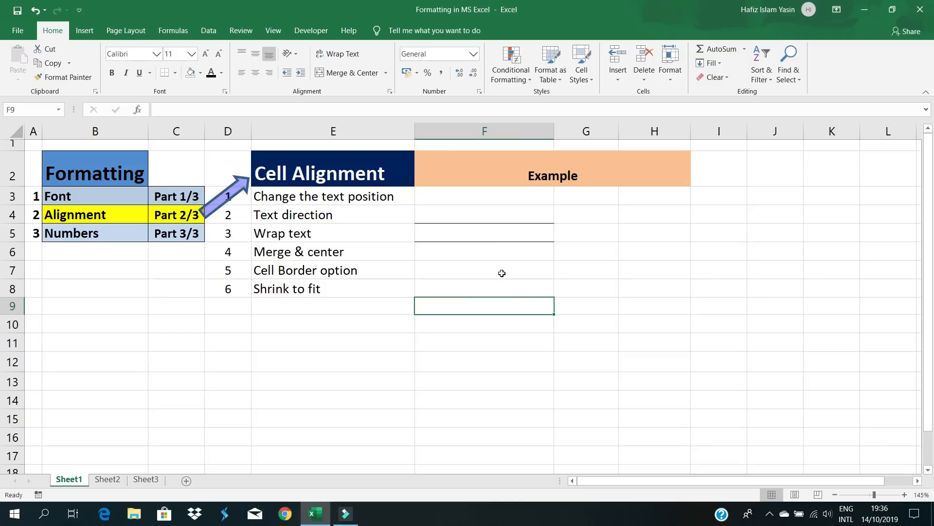
Reapply F5's top and bottom borders in red through the cell format settings.
left_click(483, 235)
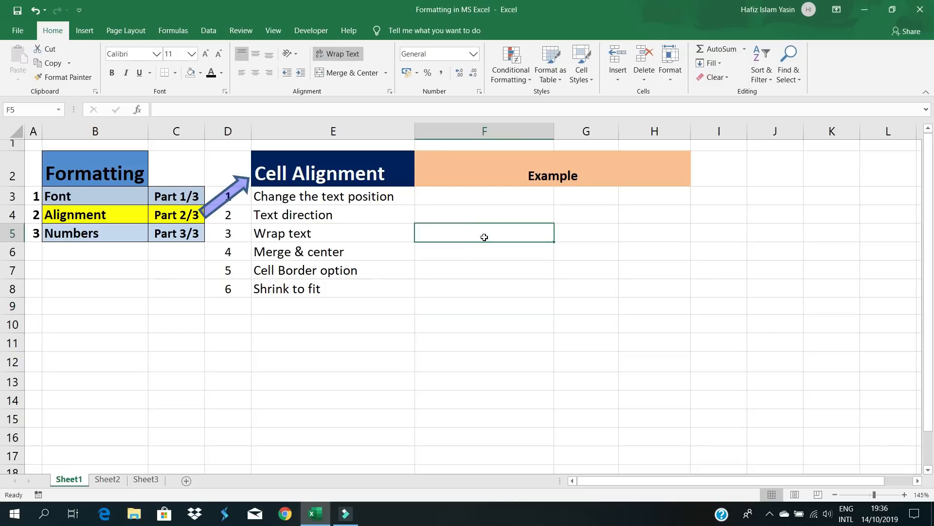
right_click(487, 236)
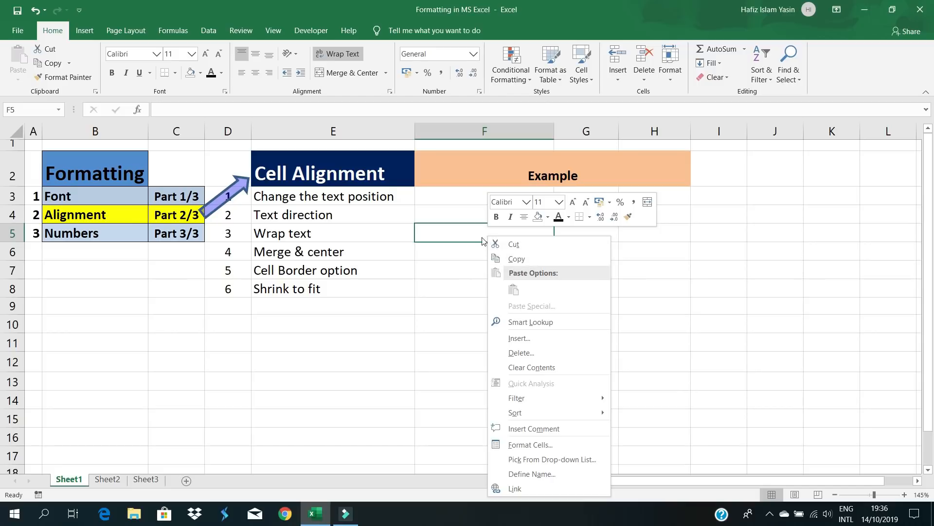
left_click(523, 444)
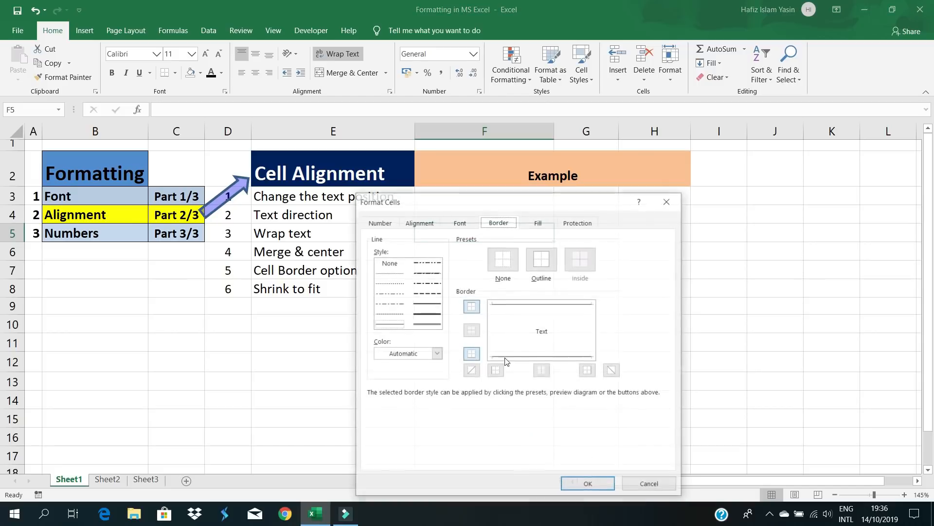
left_click(436, 353)
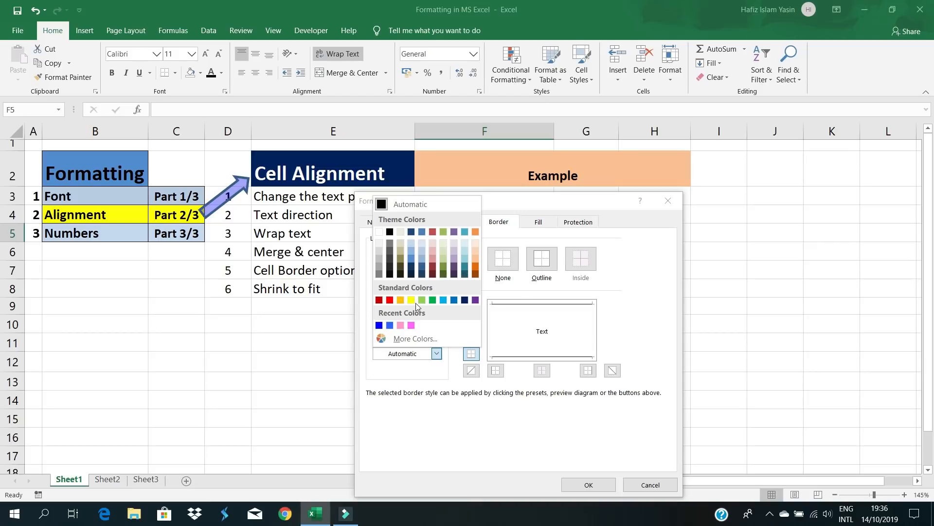
left_click(390, 299)
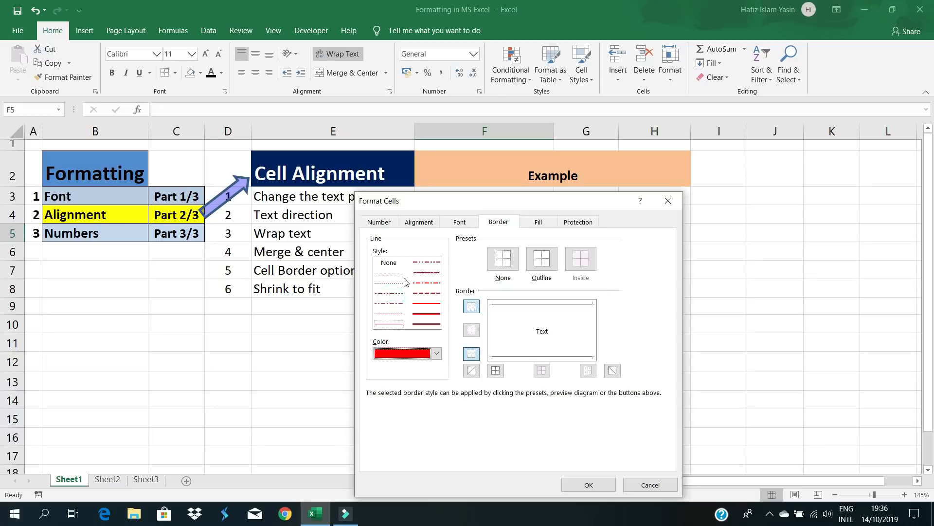
left_click(543, 305)
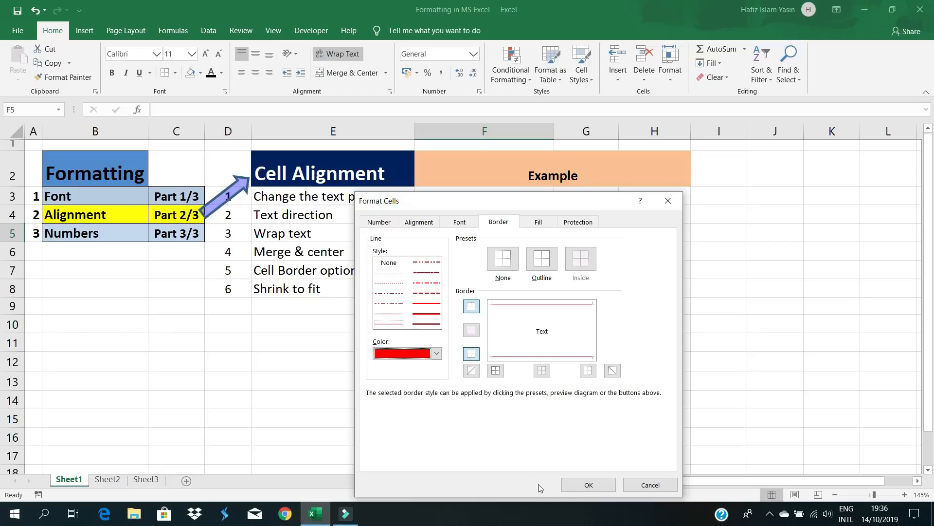
left_click(570, 487)
left_click(570, 309)
left_click(513, 291)
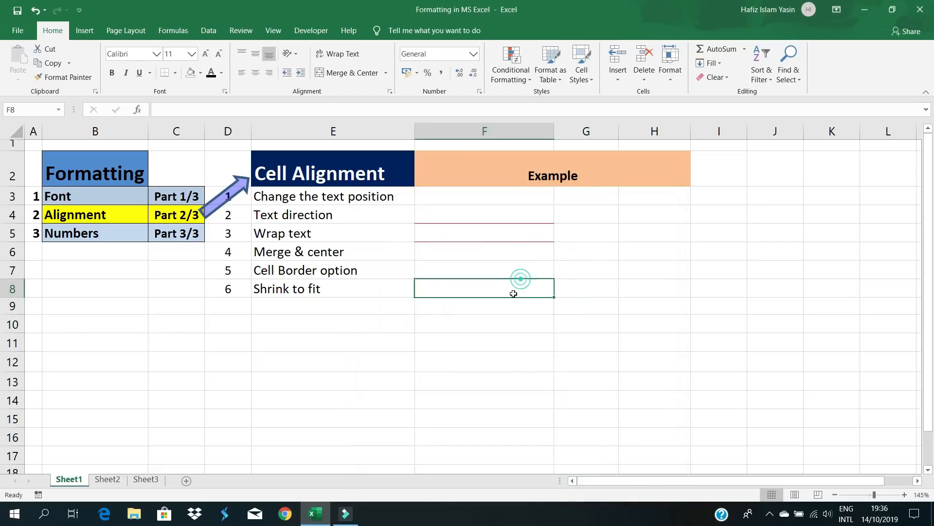
Add red left and right borders to cell F5 to complete its outline.
left_click(483, 233)
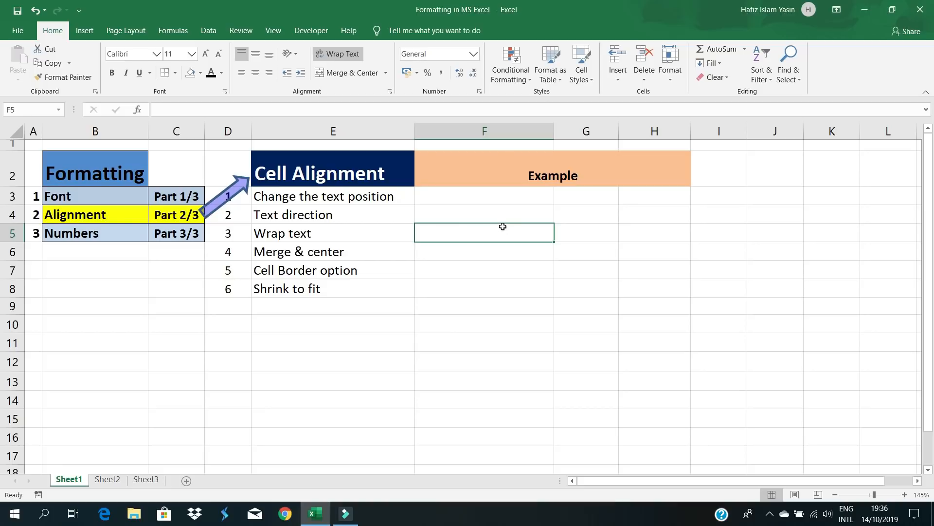
right_click(475, 232)
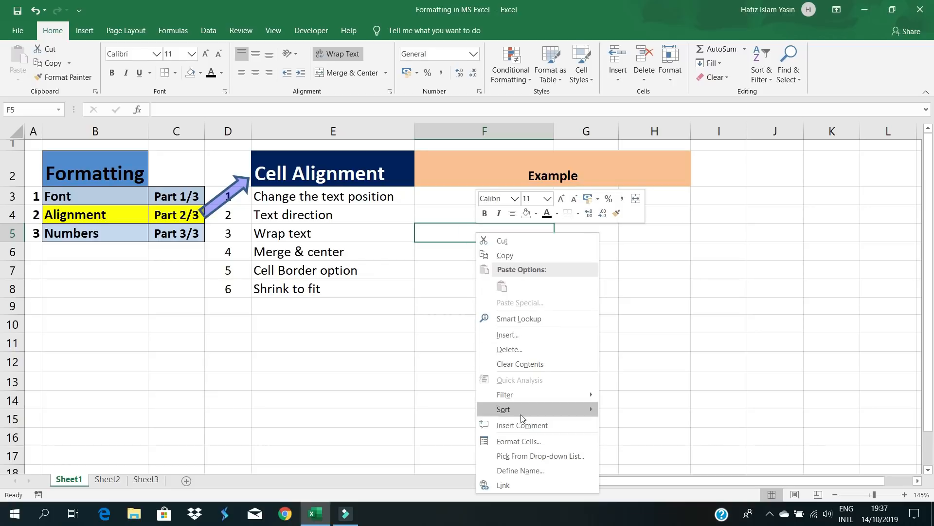
left_click(517, 443)
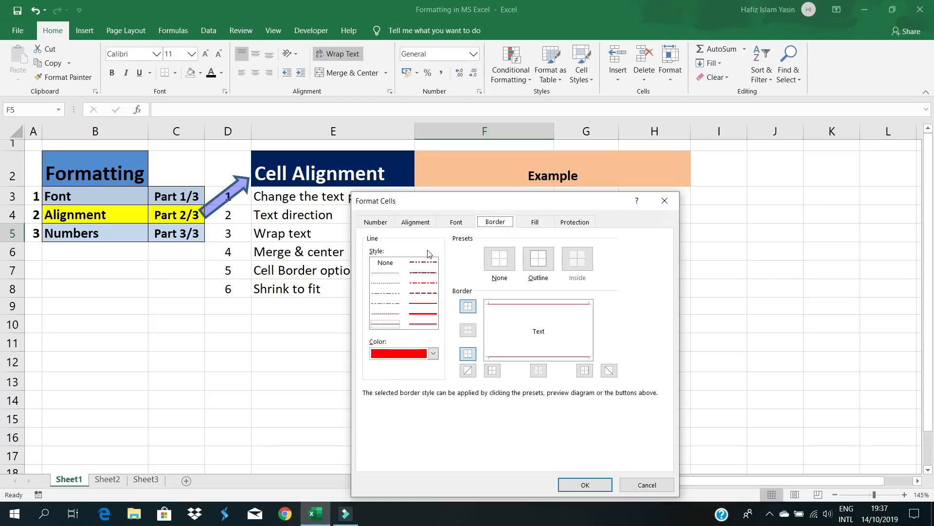
left_click(487, 329)
left_click(589, 329)
left_click(575, 485)
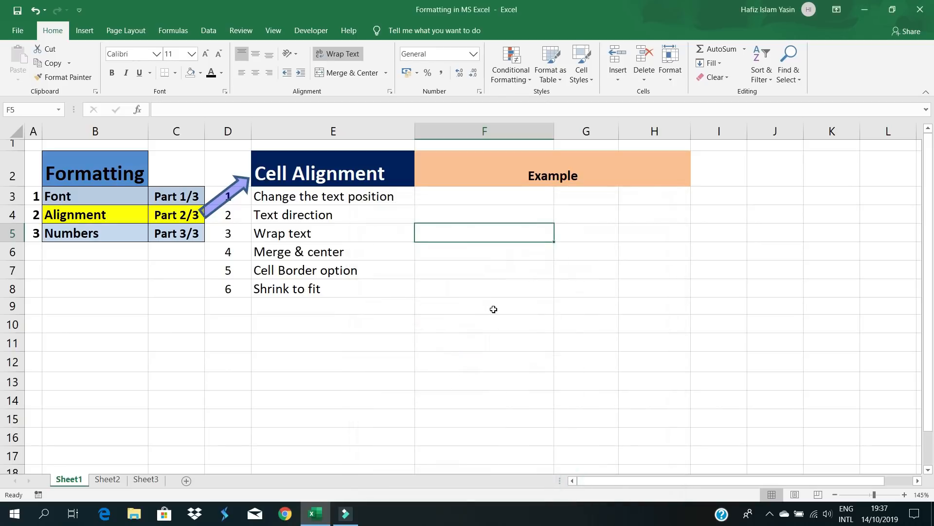
left_click(492, 308)
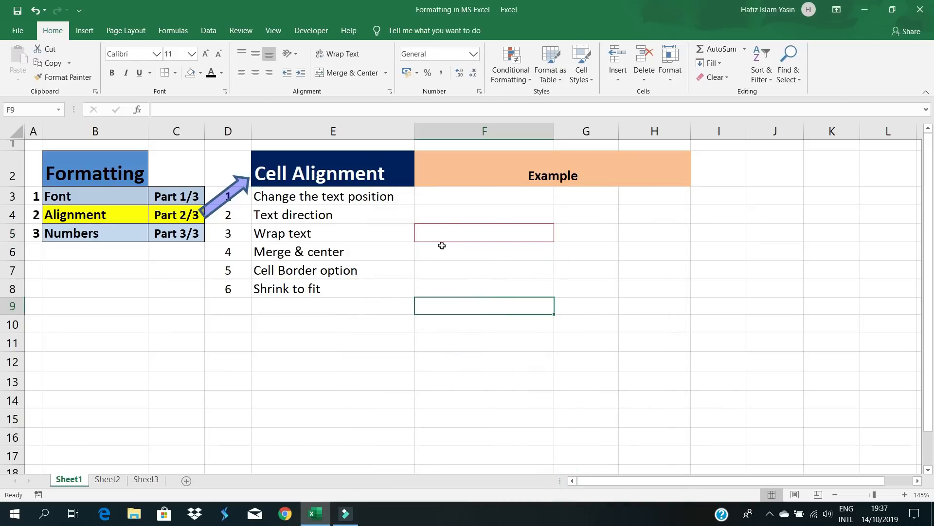
Look through the ready-made border options available for cell F5.
left_click(471, 232)
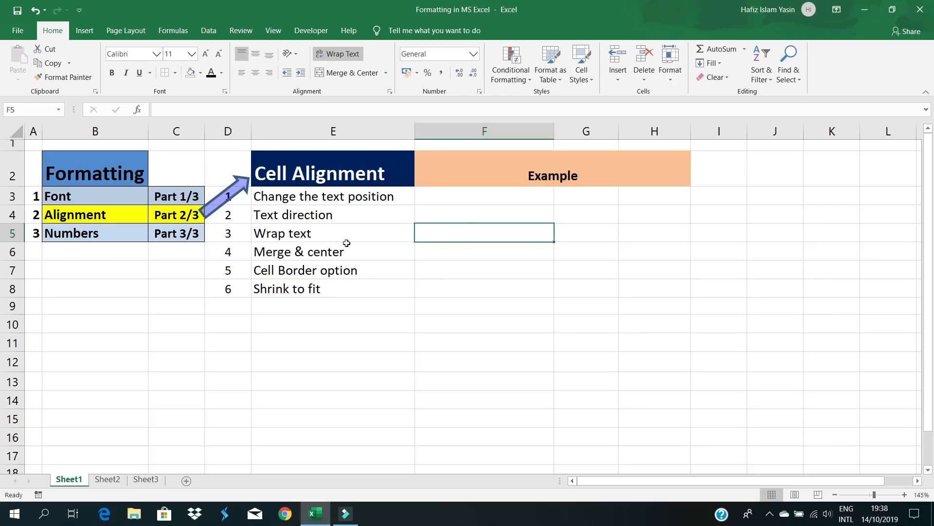
left_click(175, 72)
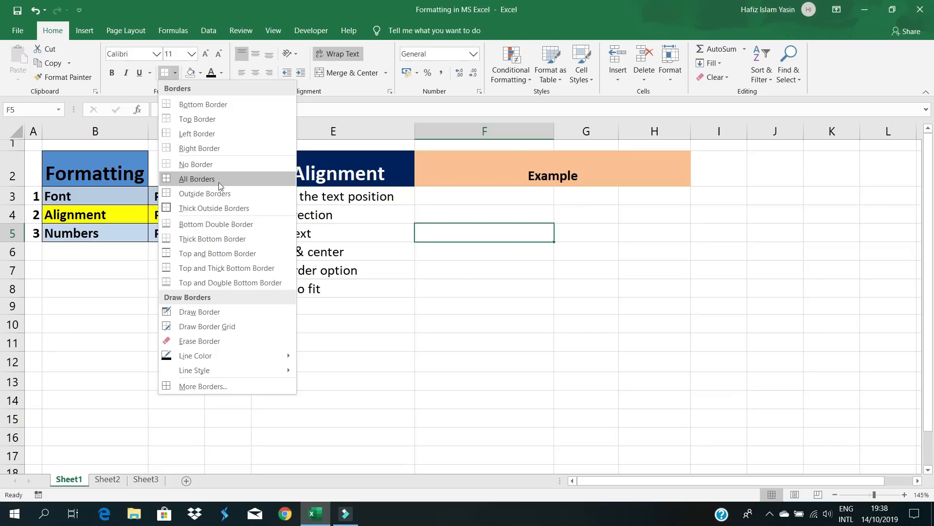
left_click(457, 267)
left_click(463, 237)
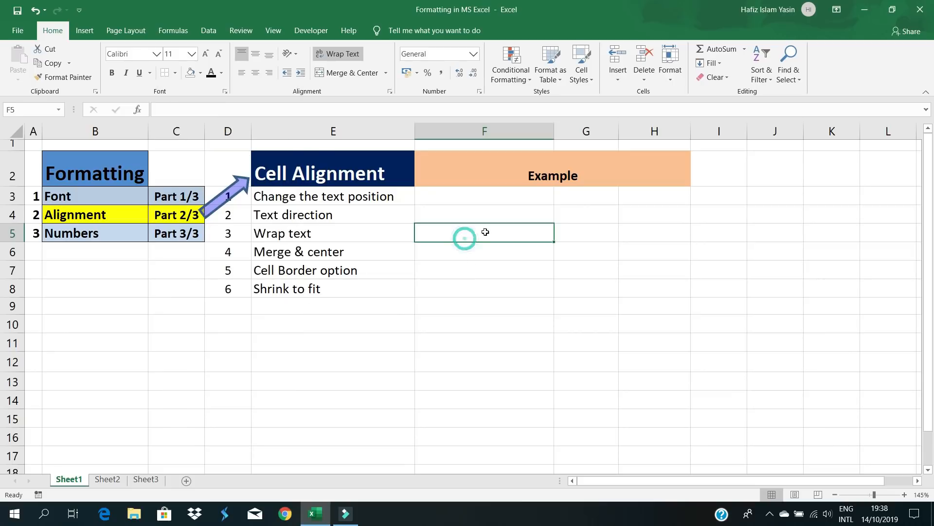
Enter the sample text "finance" in cell F5 for the shrink-to-fit example.
left_click(346, 288)
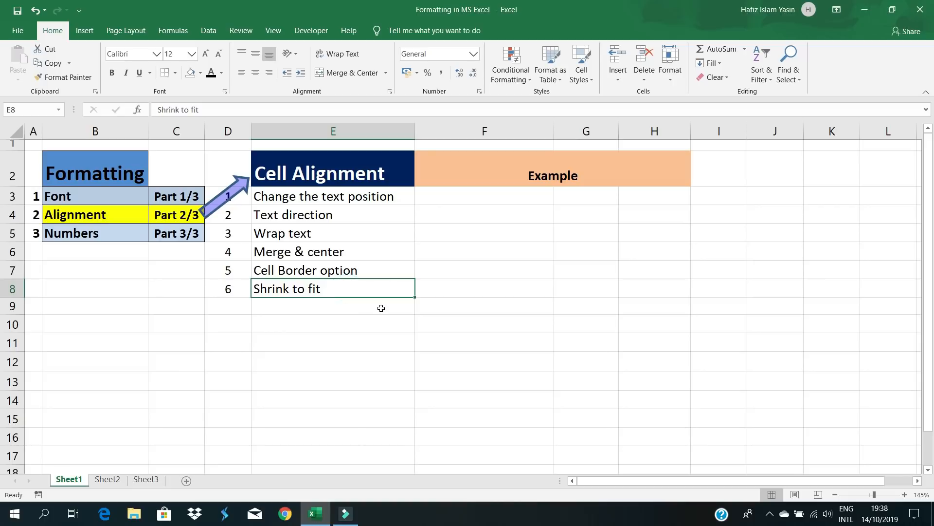
left_click(503, 291)
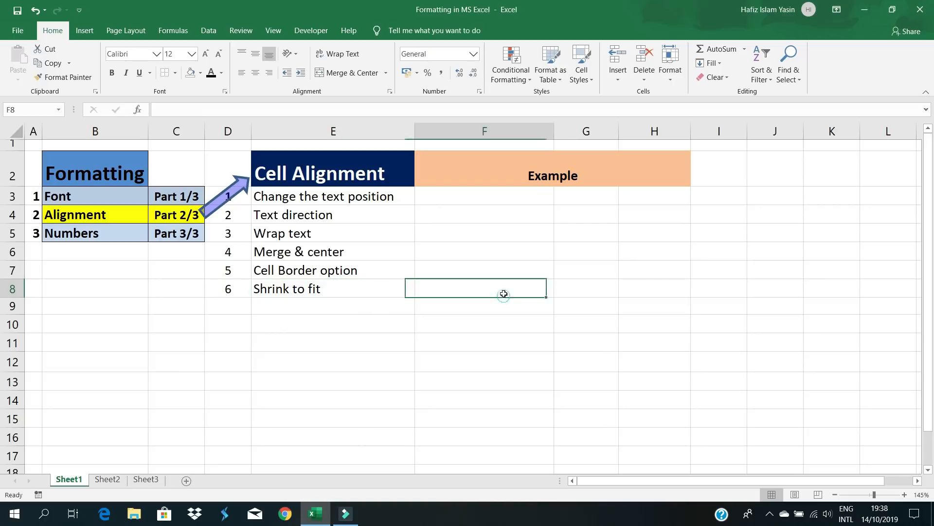
left_click(486, 232)
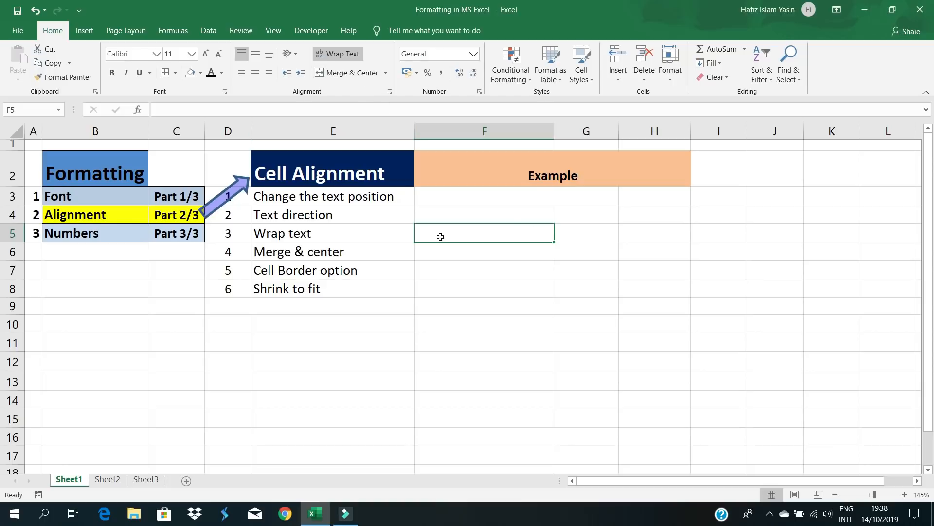
left_click(461, 266)
left_click(468, 237)
left_click(478, 227)
type("finance")
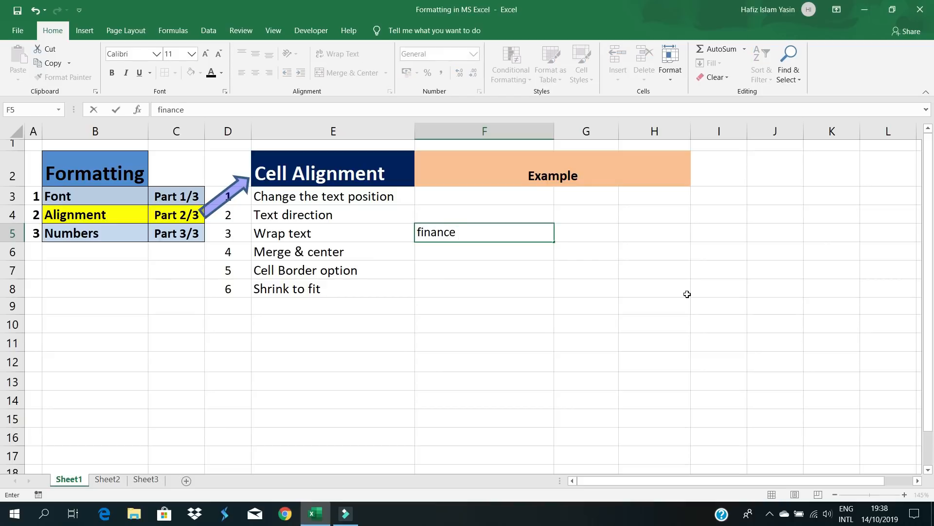
left_click(471, 281)
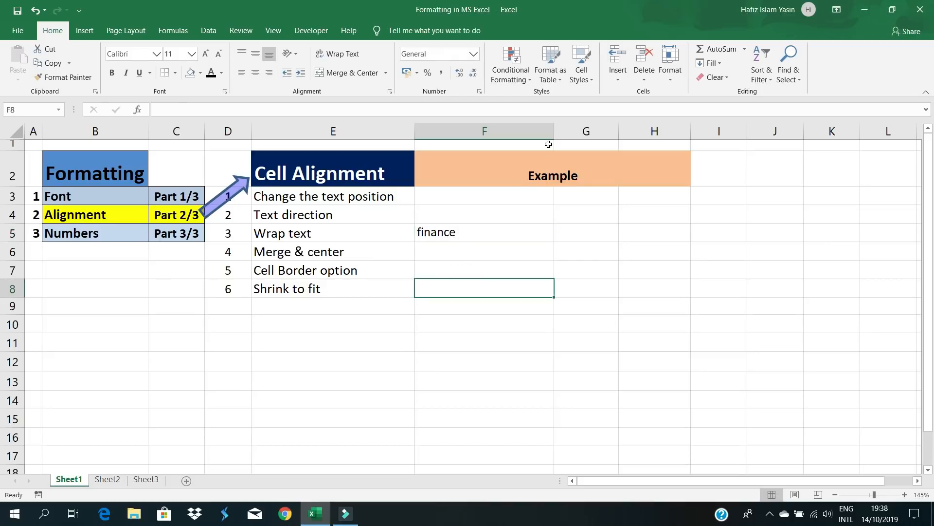
Narrow column F until it is too small for the word in F5, and turn off text wrapping for that cell.
left_click_drag(554, 131, 449, 130)
left_click(491, 269)
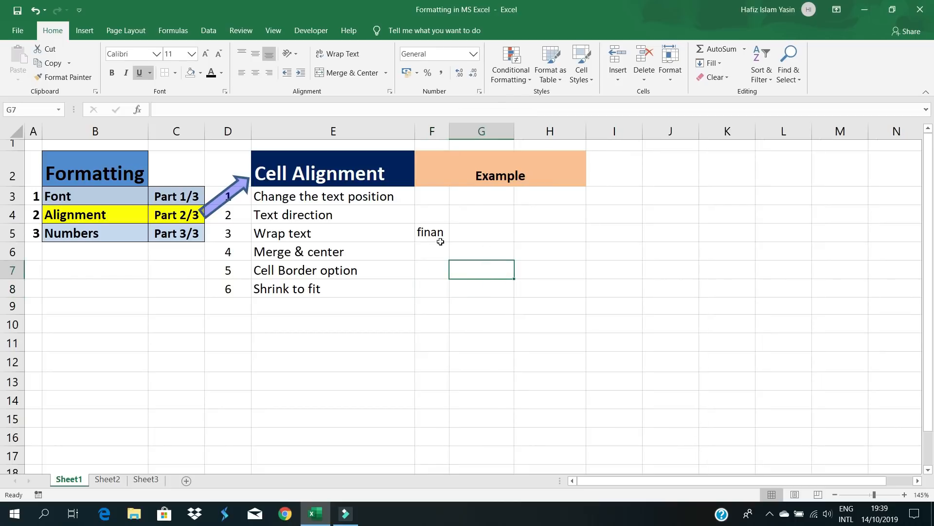
left_click(438, 234)
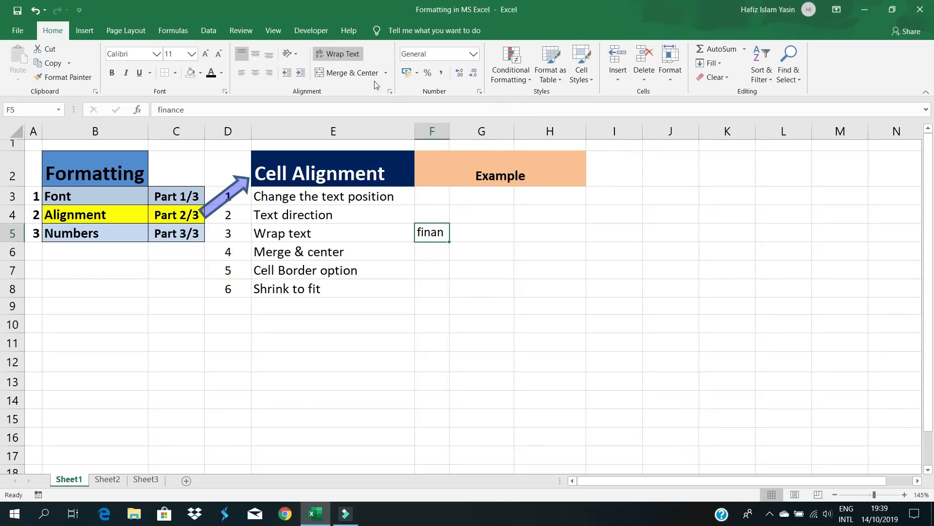
left_click(339, 54)
left_click(428, 281)
left_click(466, 279)
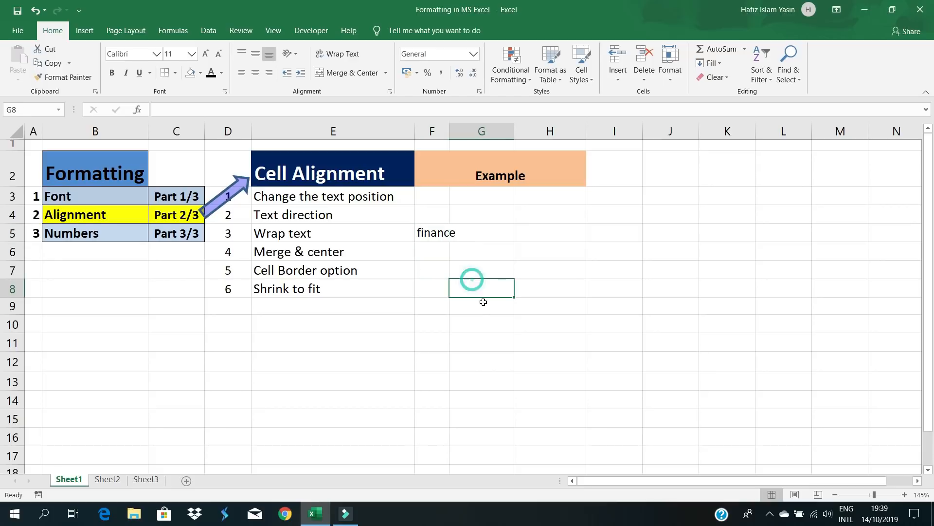
Apply the Shrink to fit text control to cell F5 through the cell format settings.
left_click(432, 233)
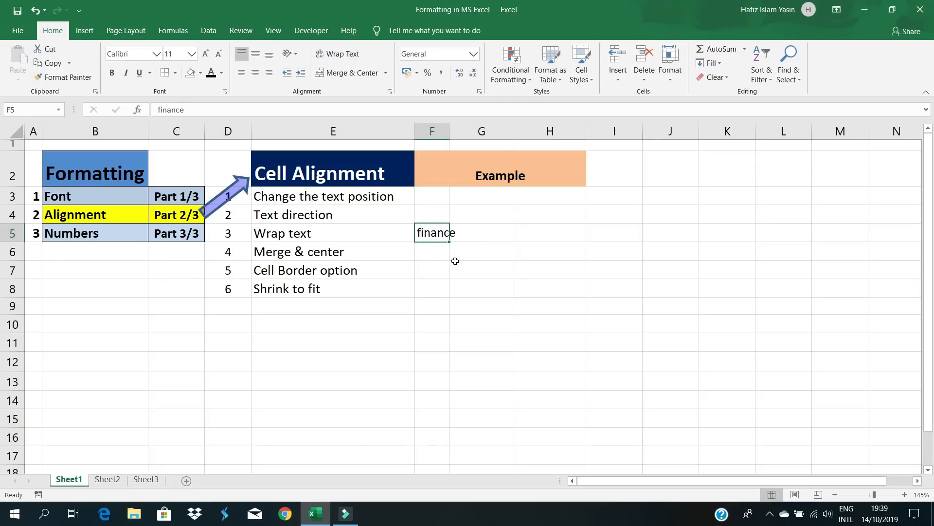
right_click(438, 232)
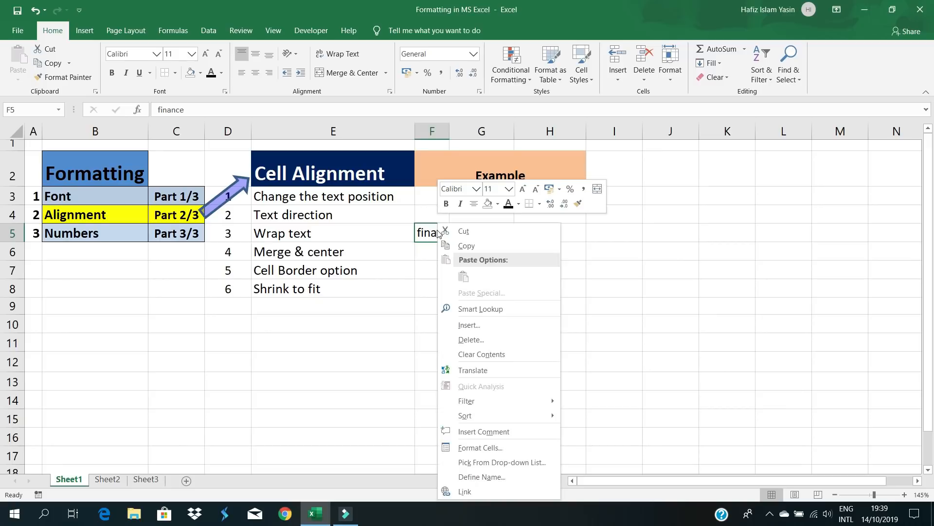
left_click(476, 449)
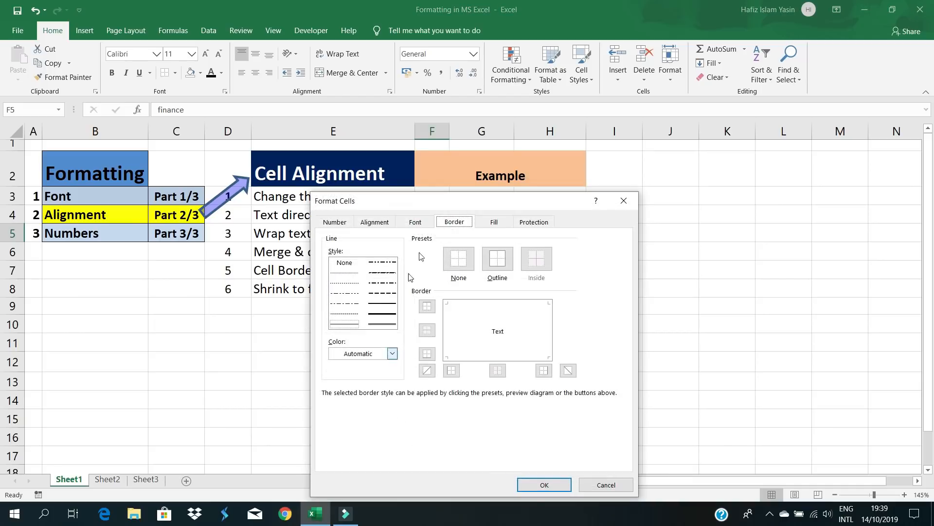
left_click(374, 222)
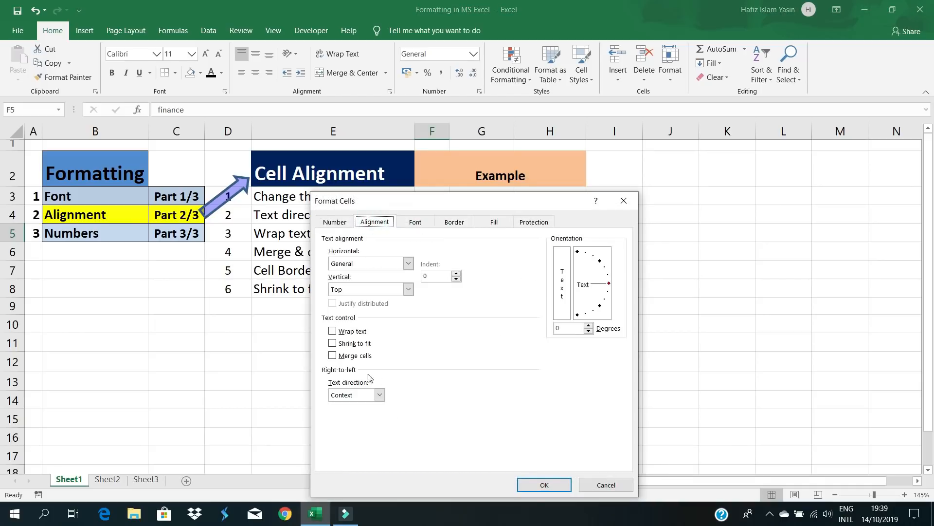
left_click(333, 343)
left_click(544, 485)
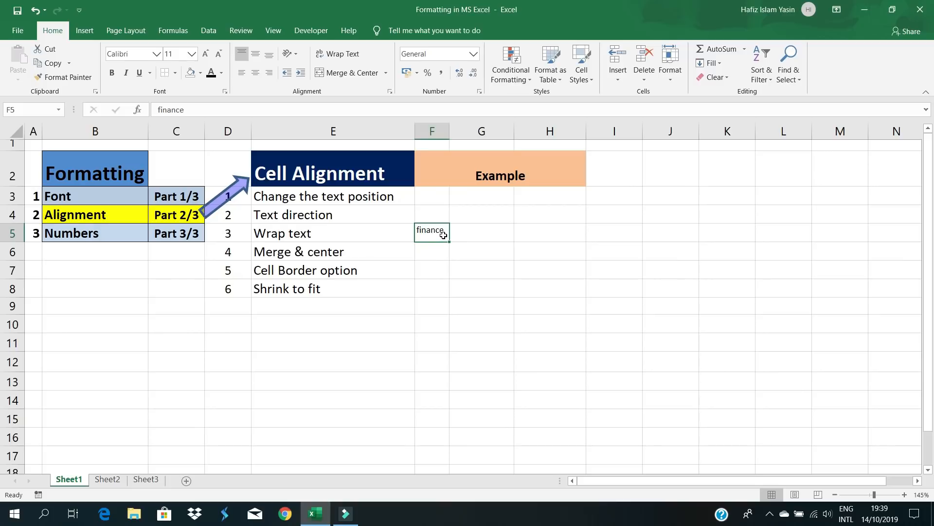
left_click(436, 260)
key("Up")
left_click(341, 287)
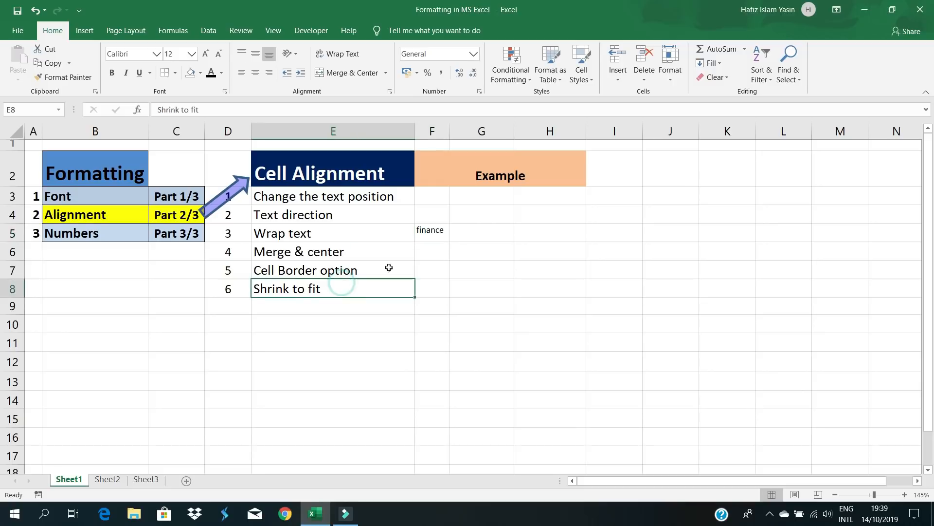
left_click(424, 234)
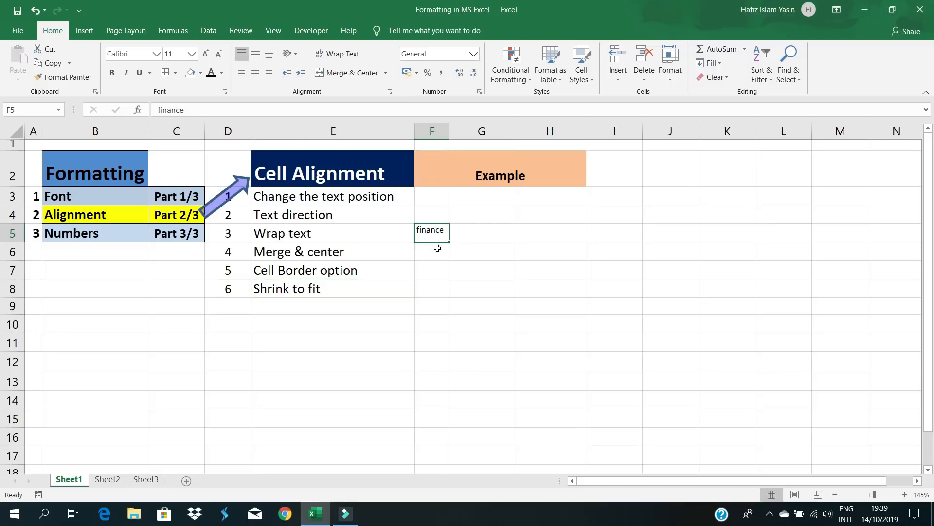